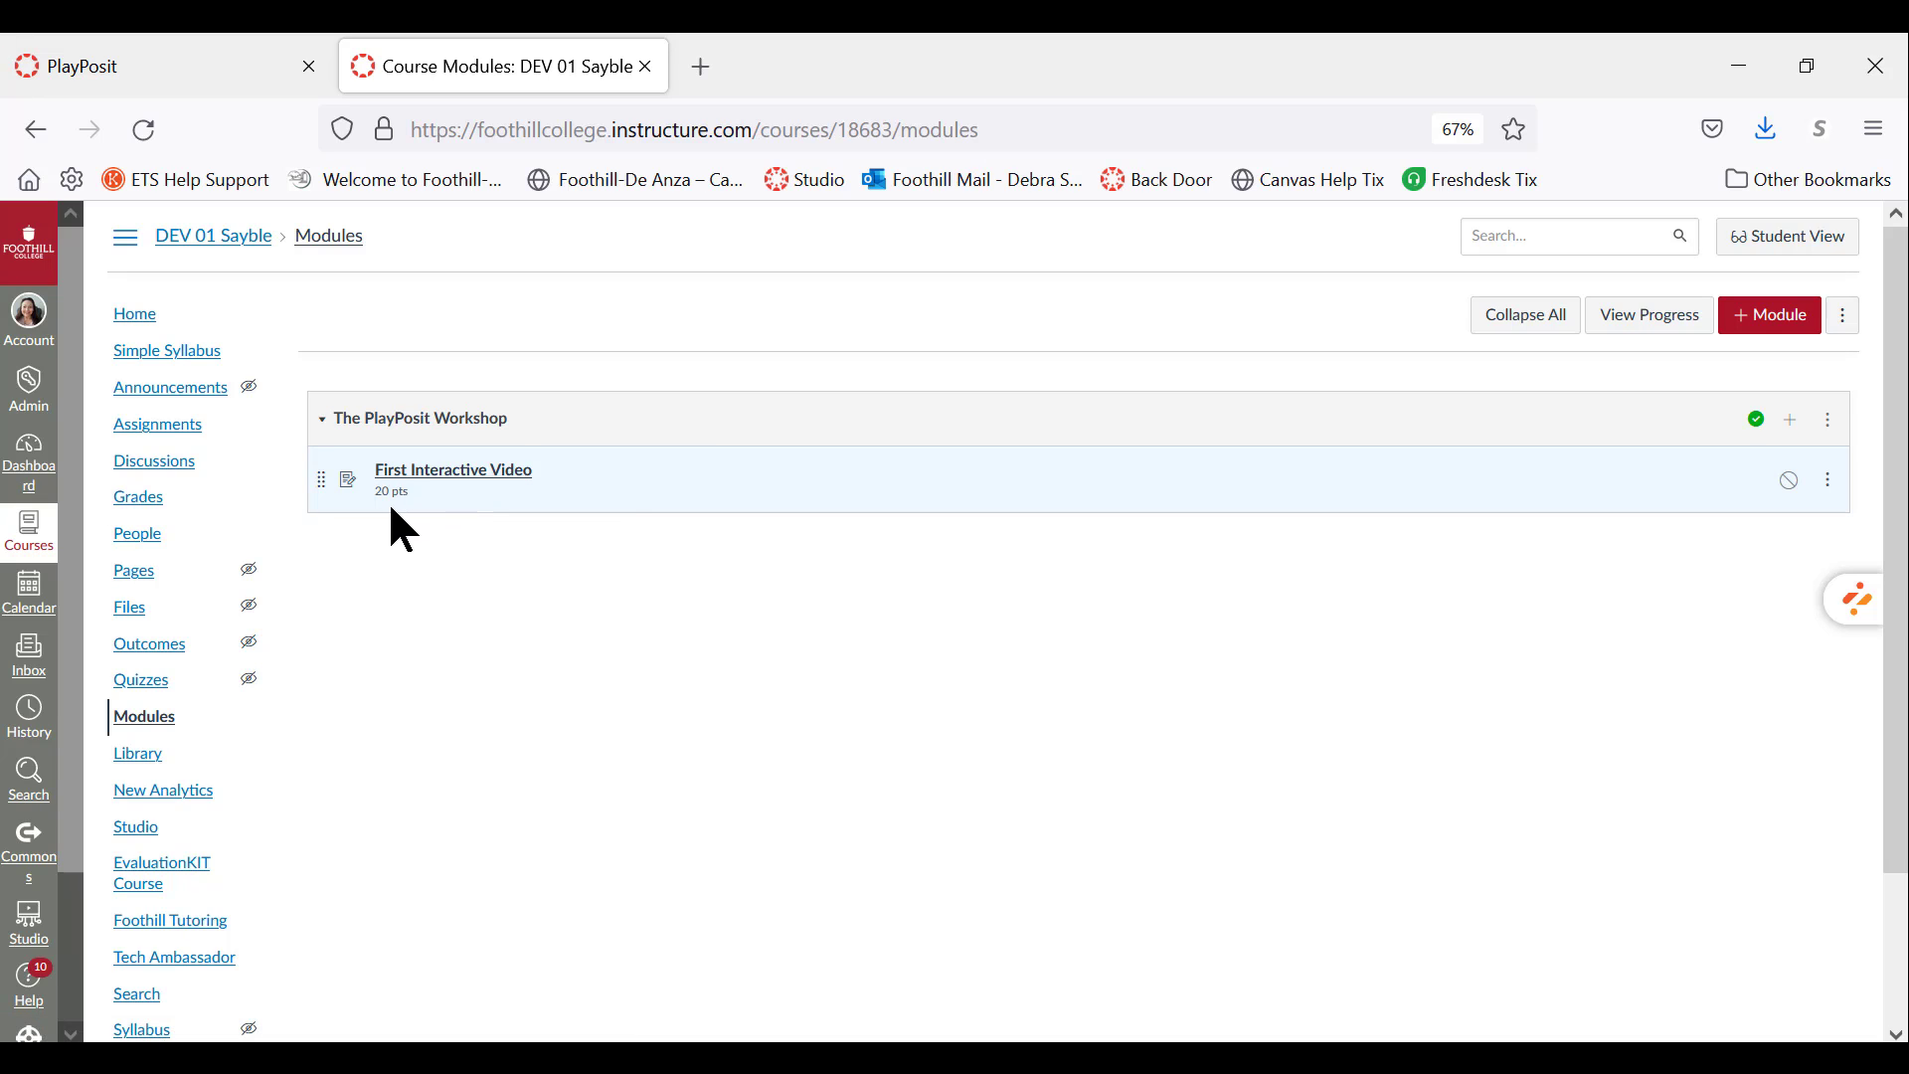
Open the First Interactive Video assignment from The PlayPosit Workshop module.
{"action": "left_click", "coordinate": [481, 475]}
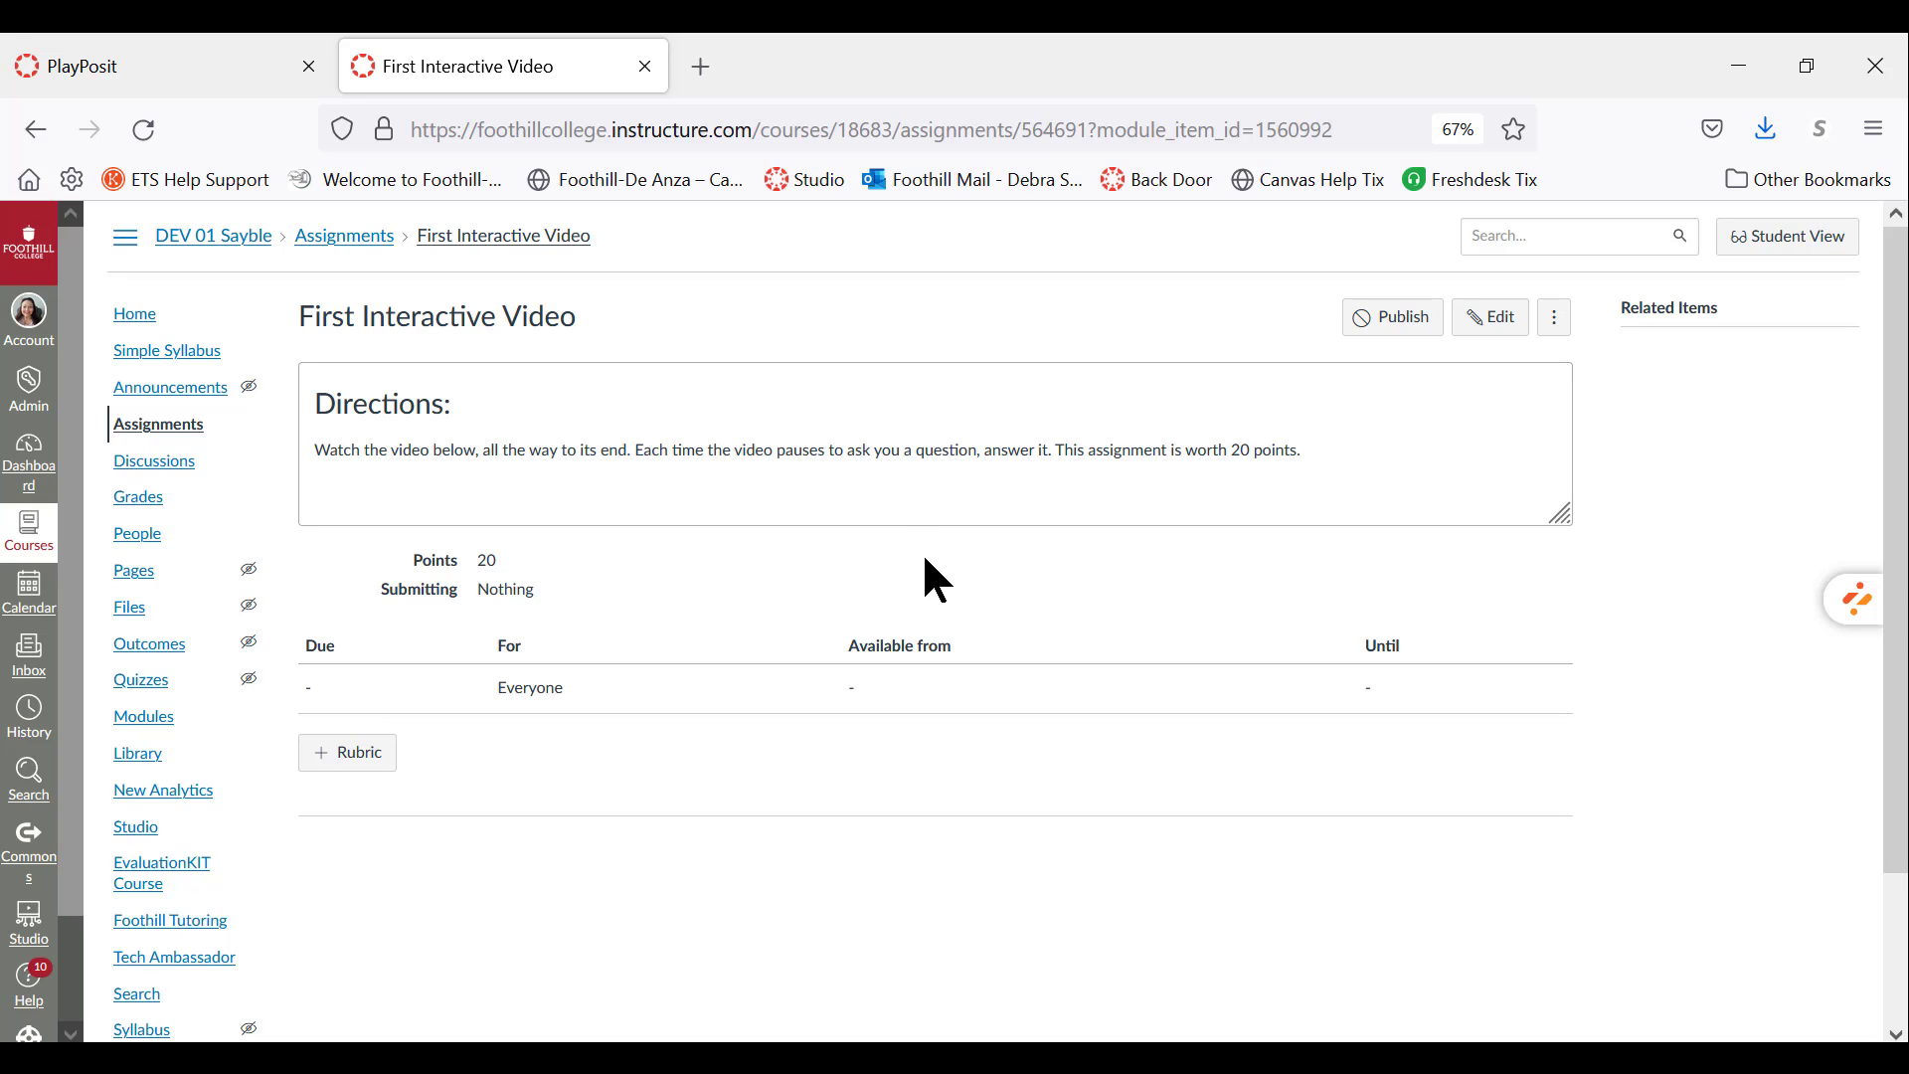
Open the First Interactive Video edit form and move down to its Submission Type section.
{"action": "left_click", "coordinate": [1489, 323]}
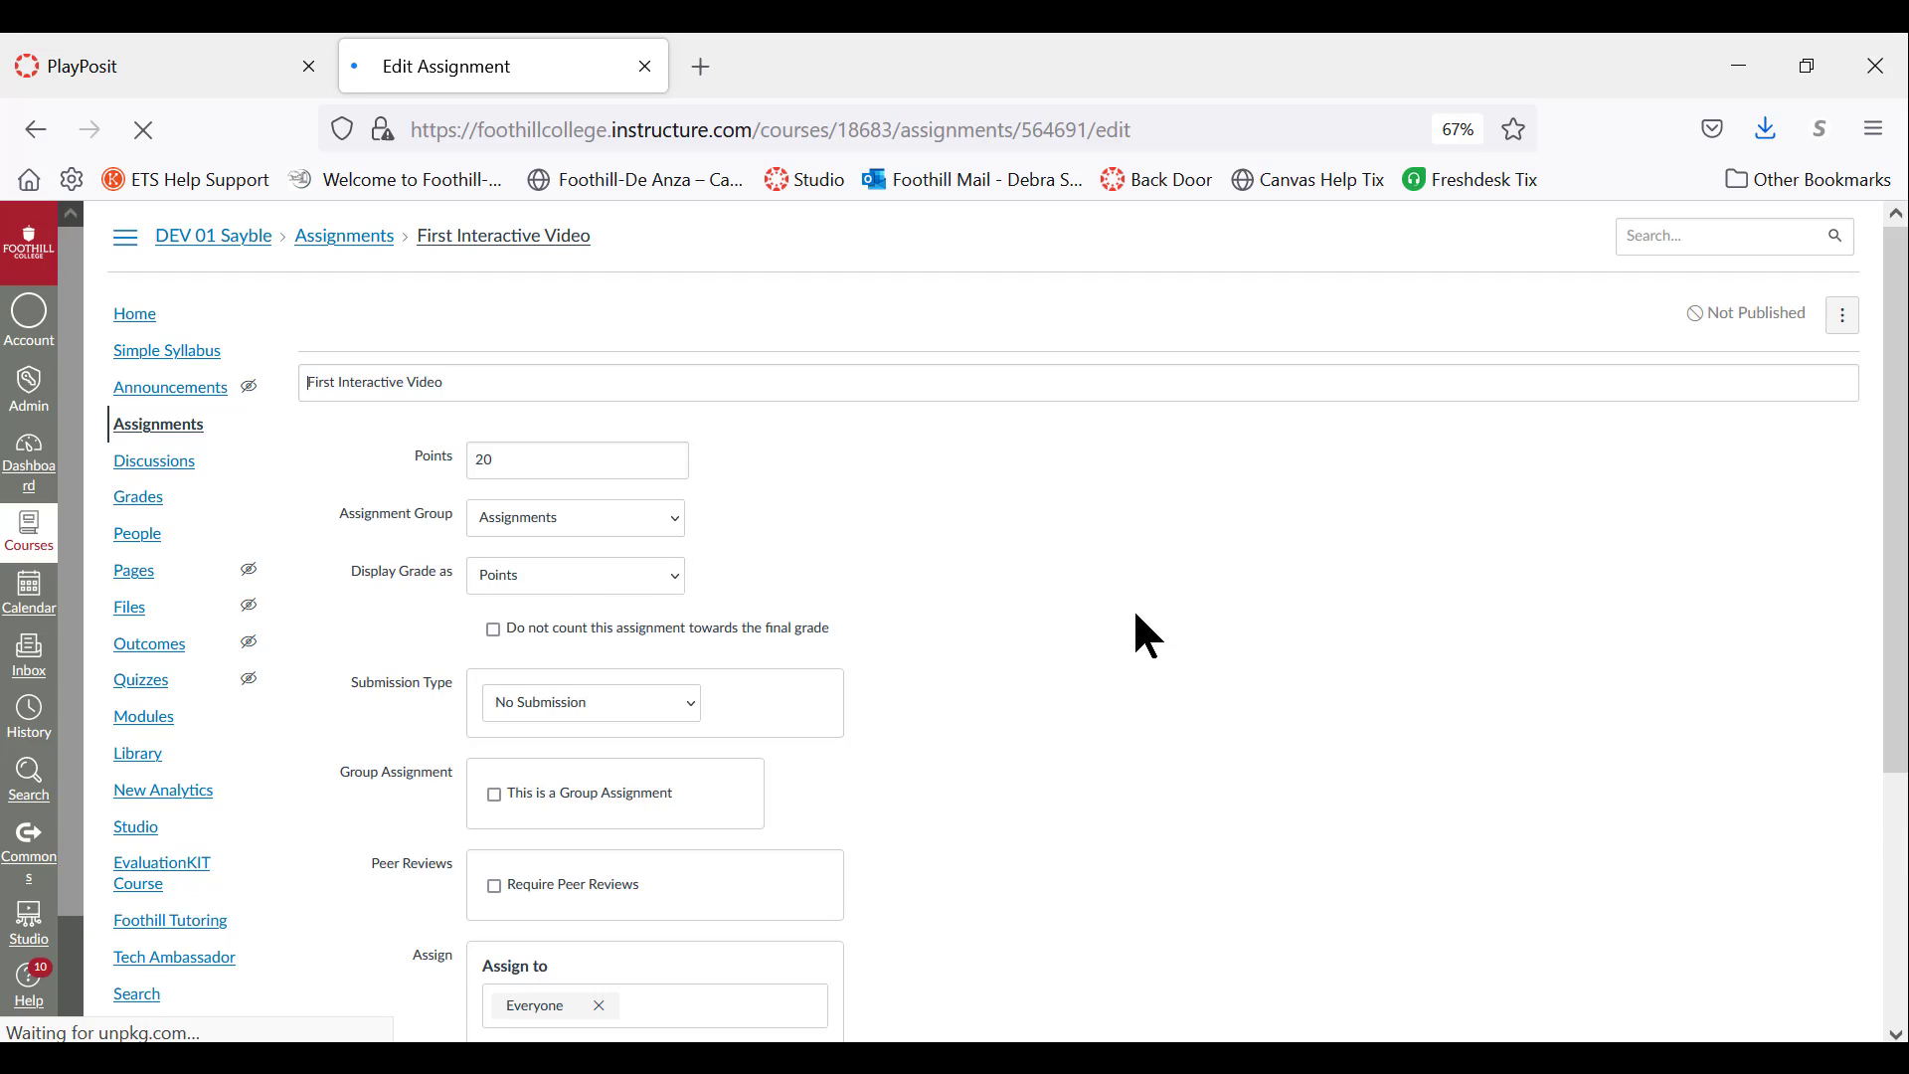
{"action": "left_click", "coordinate": [964, 683]}
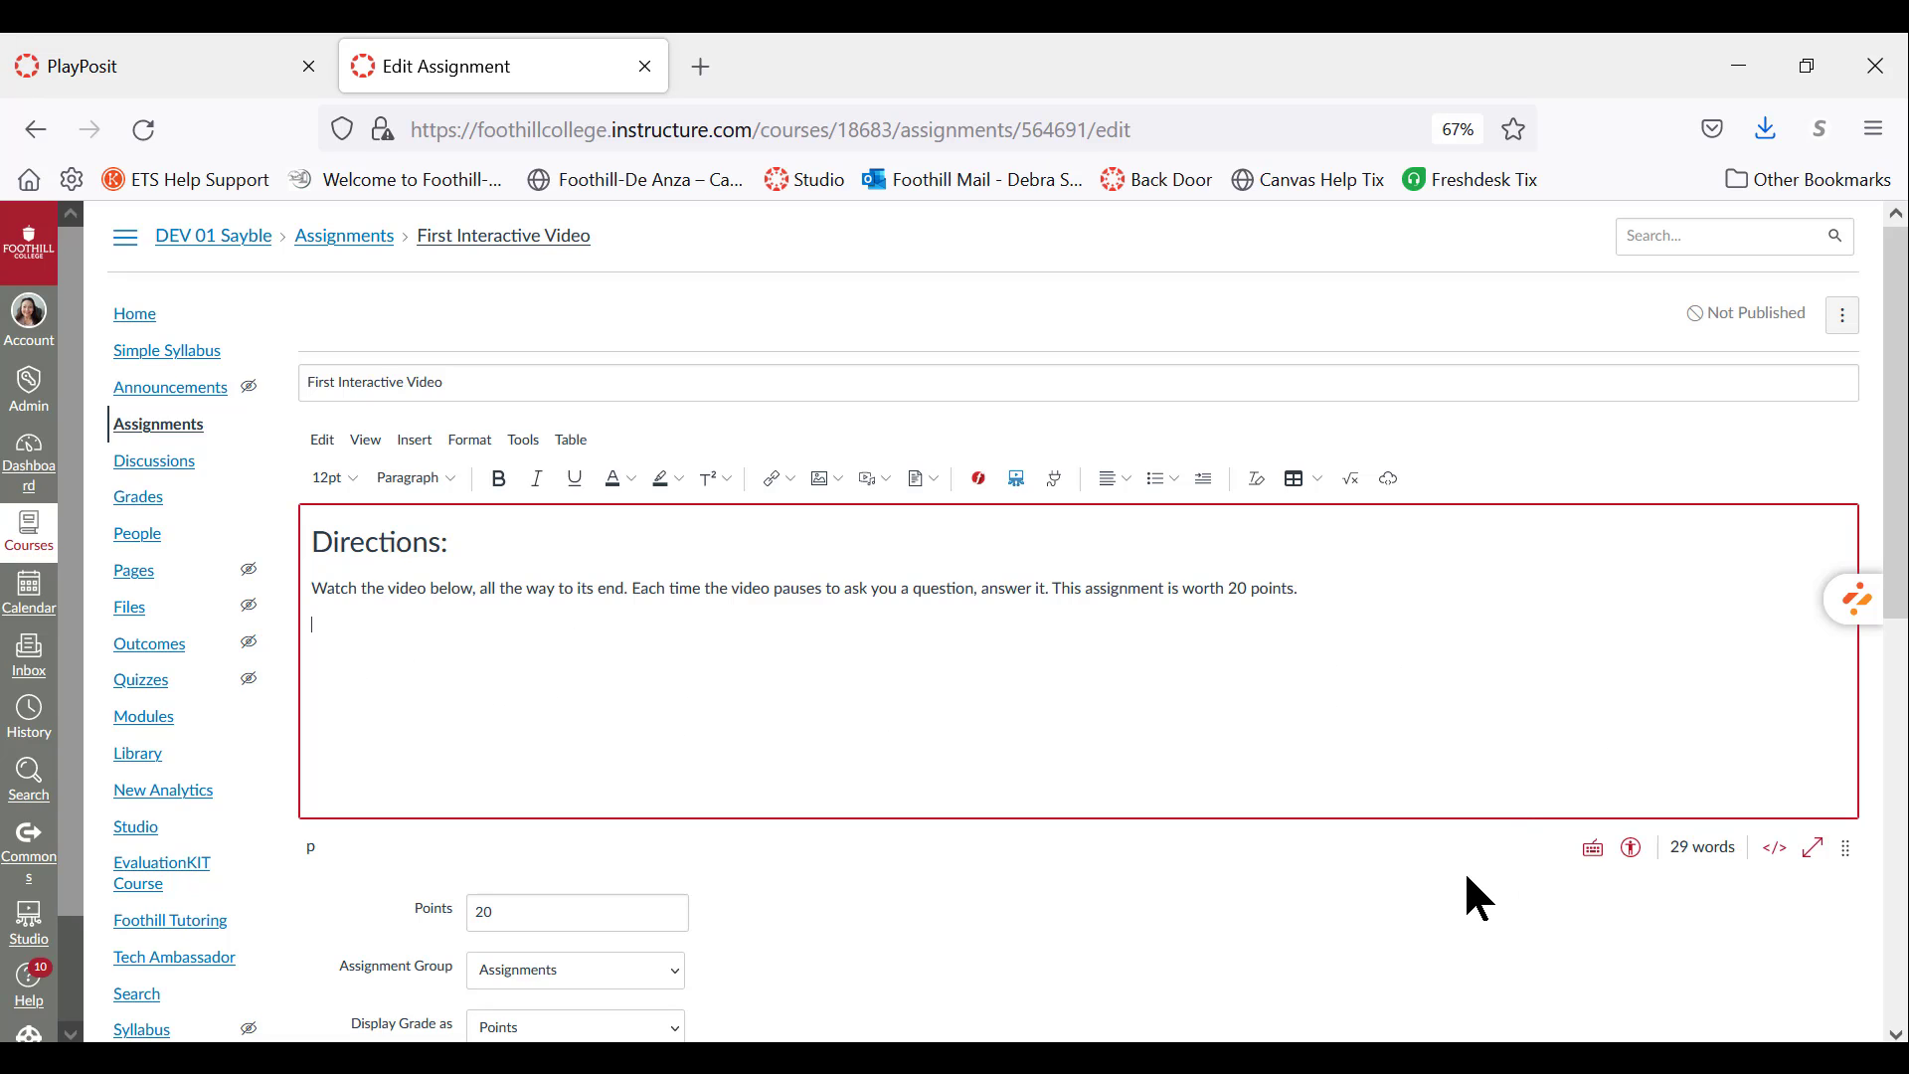
{"action": "scroll", "coordinate": [1466, 873], "scroll_direction": "down", "scroll_amount": 2}
{"action": "scroll", "coordinate": [1465, 870], "scroll_direction": "up", "scroll_amount": 2}
{"action": "scroll", "coordinate": [1472, 875], "scroll_direction": "down", "scroll_amount": 3}
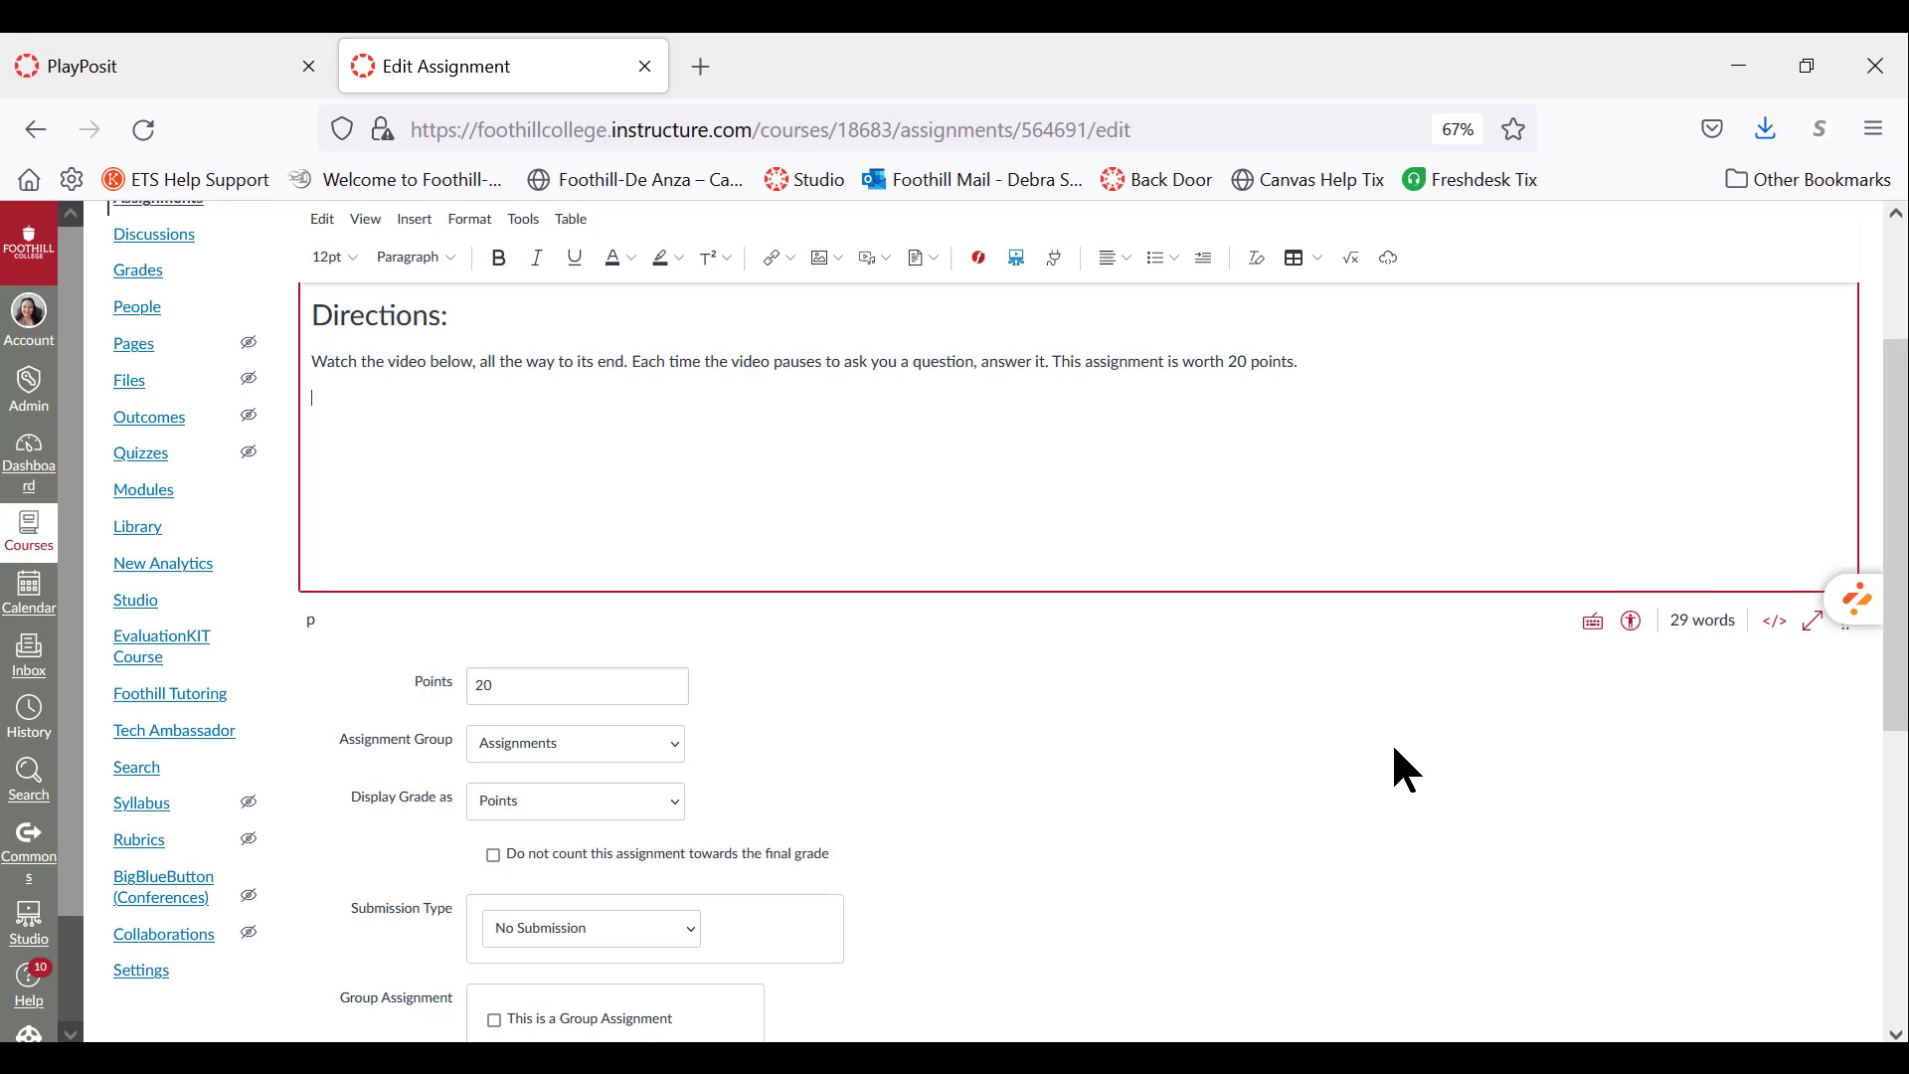
{"action": "scroll", "coordinate": [1405, 772], "scroll_direction": "down", "scroll_amount": 2}
{"action": "scroll", "coordinate": [1391, 750], "scroll_direction": "down", "scroll_amount": 1}
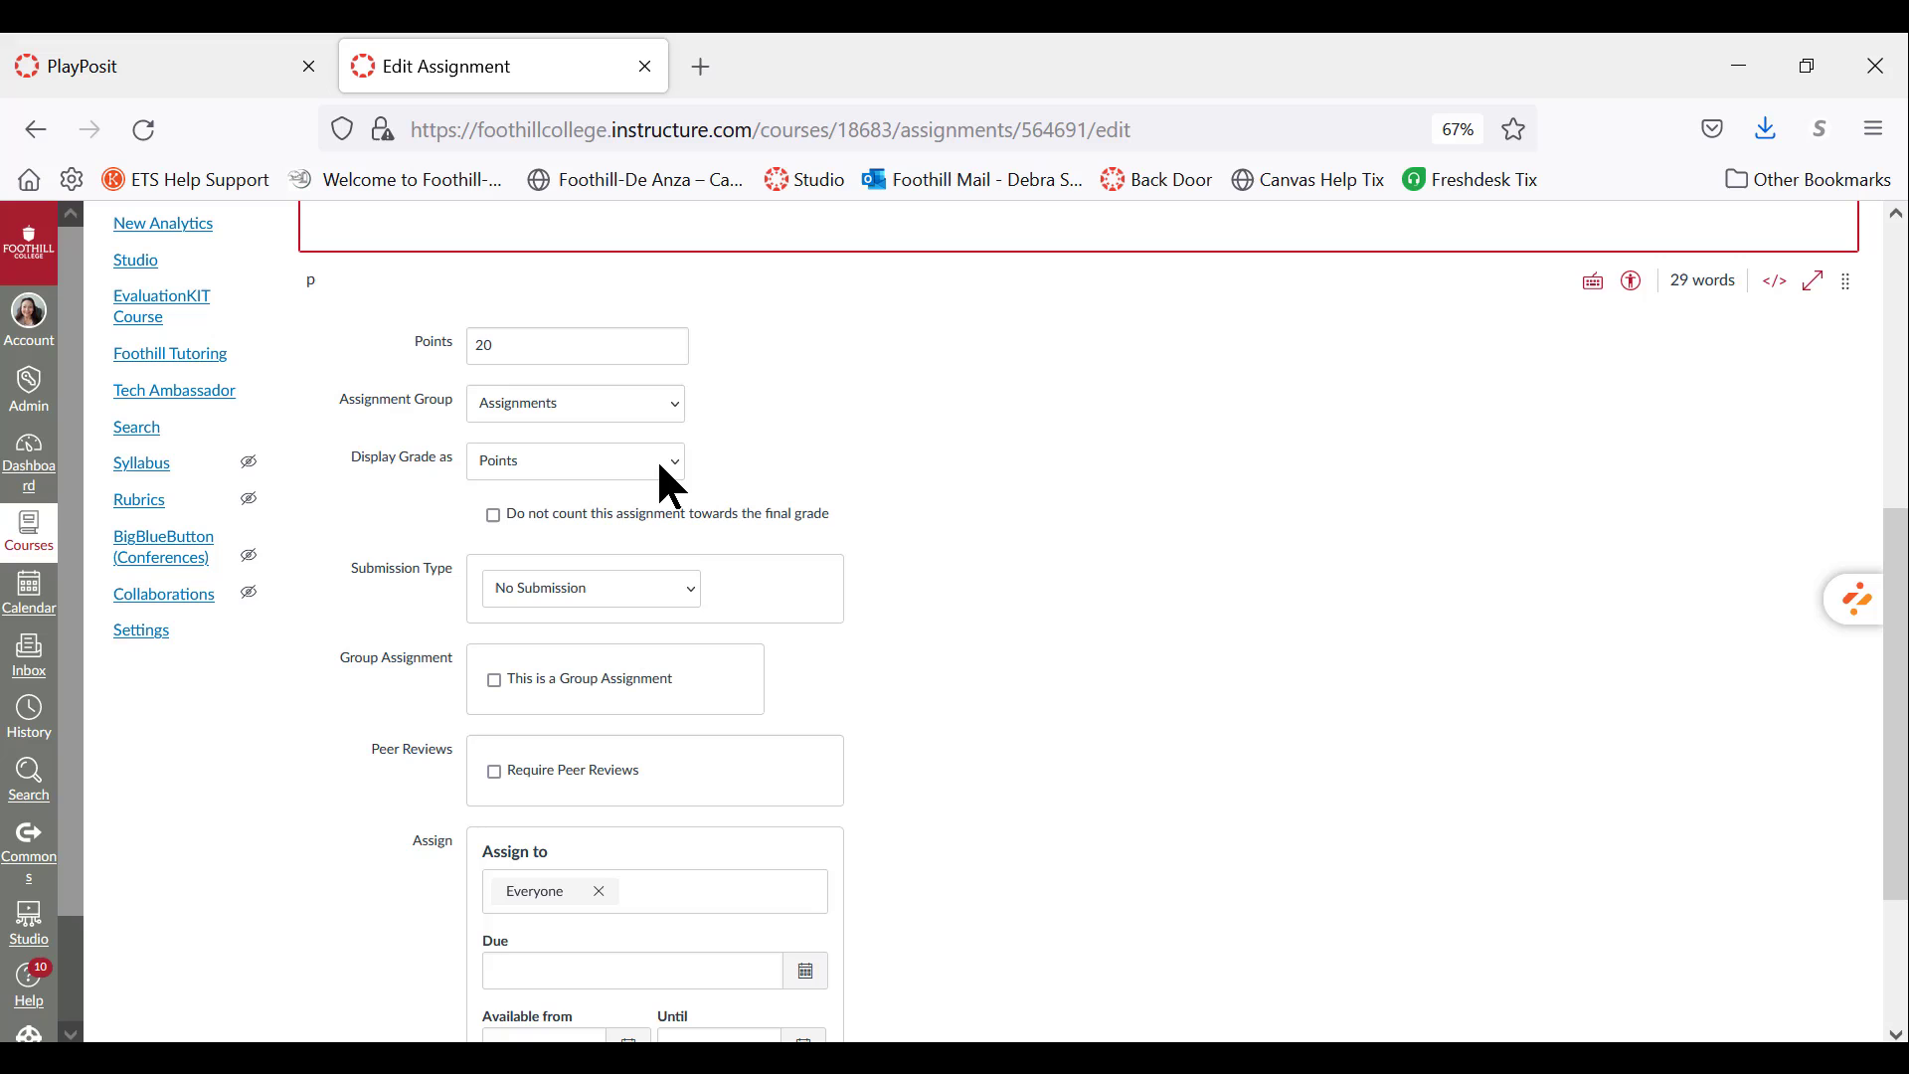
{"action": "scroll", "coordinate": [1069, 600], "scroll_direction": "down", "scroll_amount": 1}
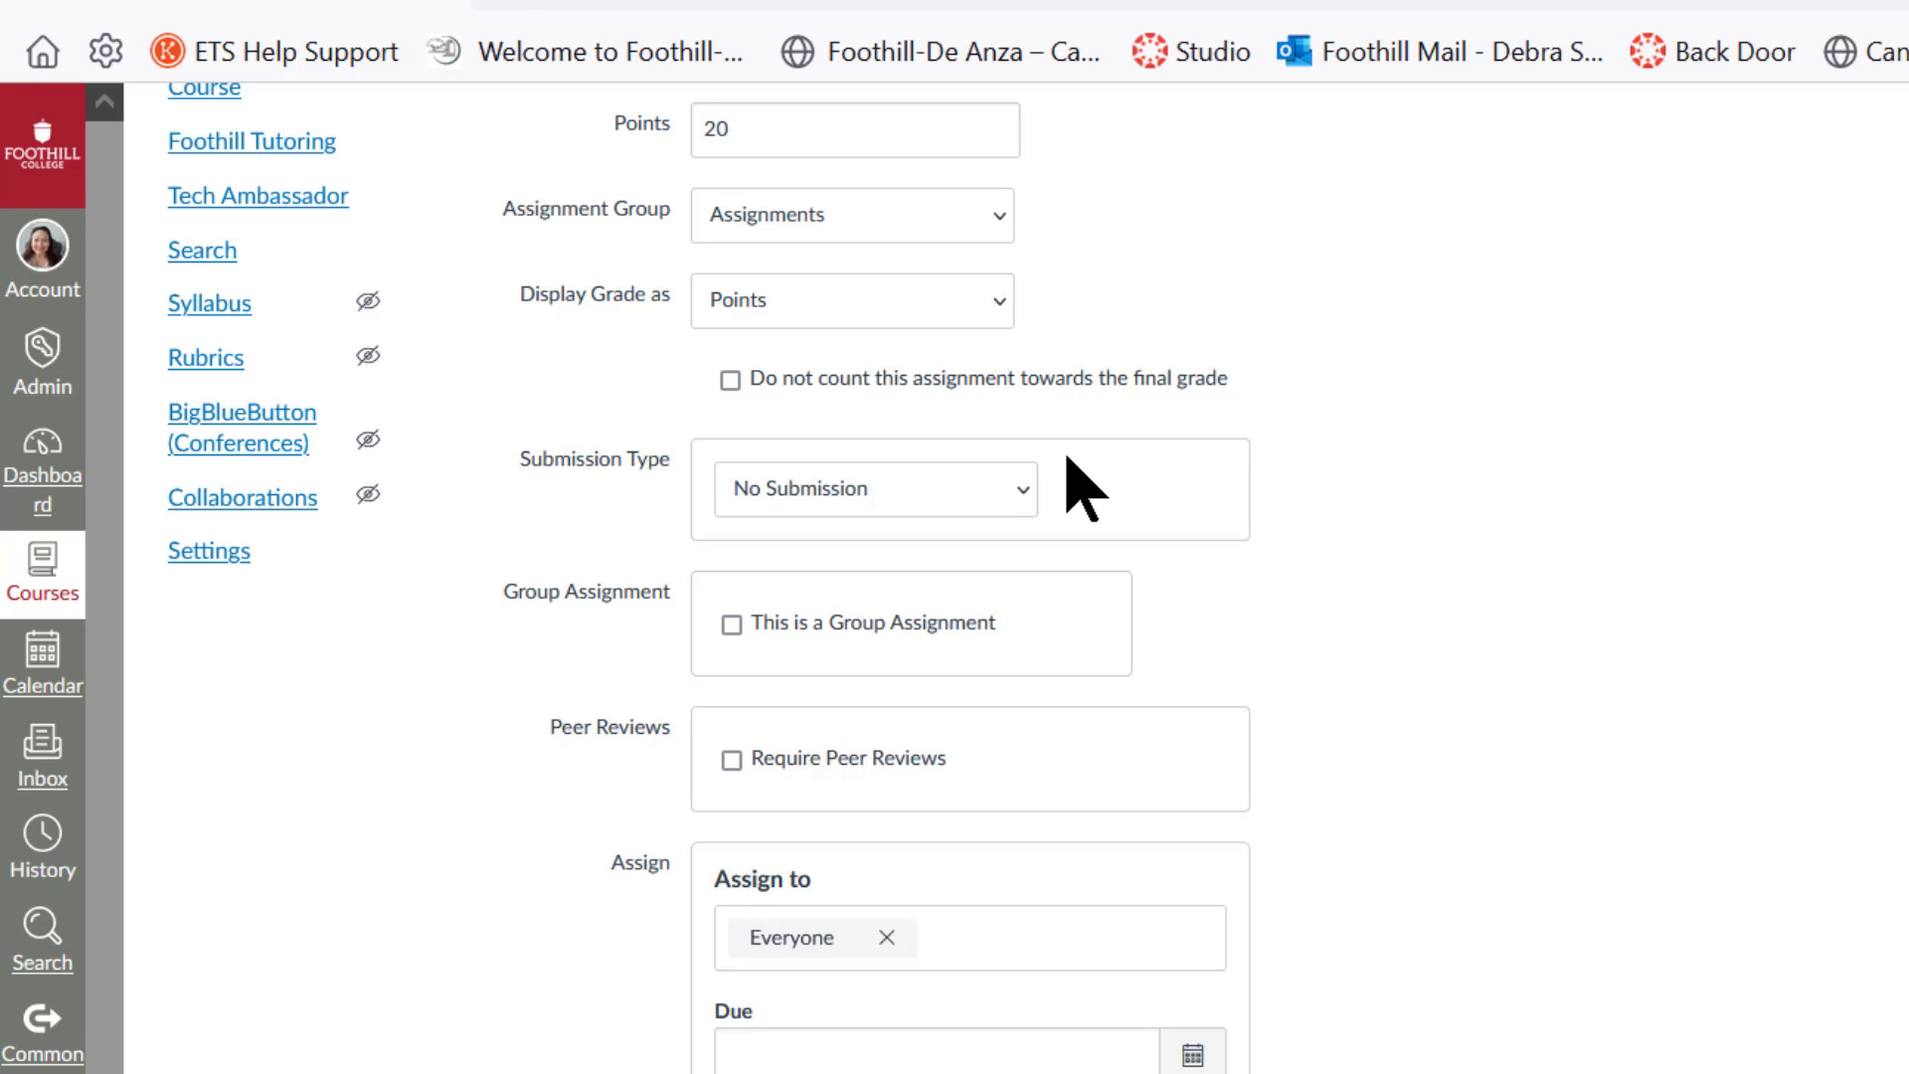
Set Submission Type to External Tool and bring up the tool list down to PlayPosit.
{"action": "left_click", "coordinate": [1022, 491]}
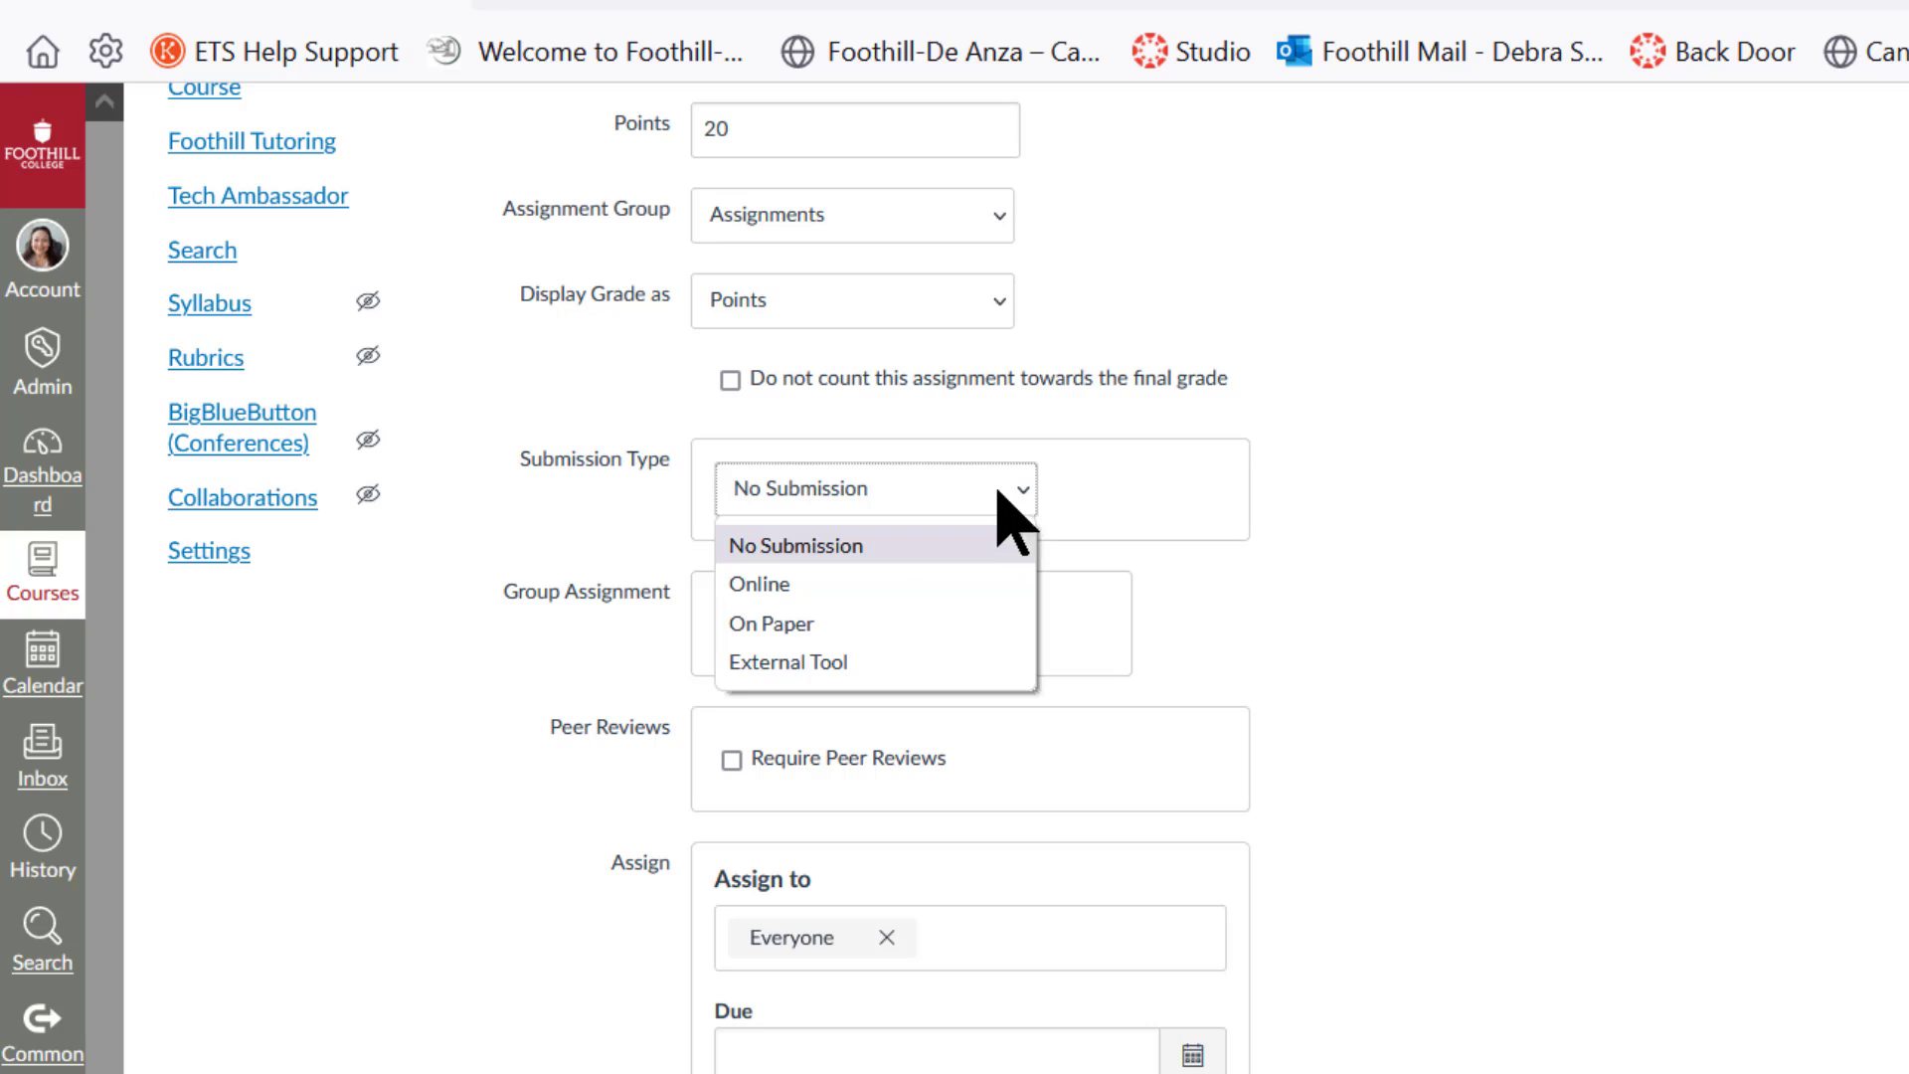
{"action": "left_click", "coordinate": [799, 665]}
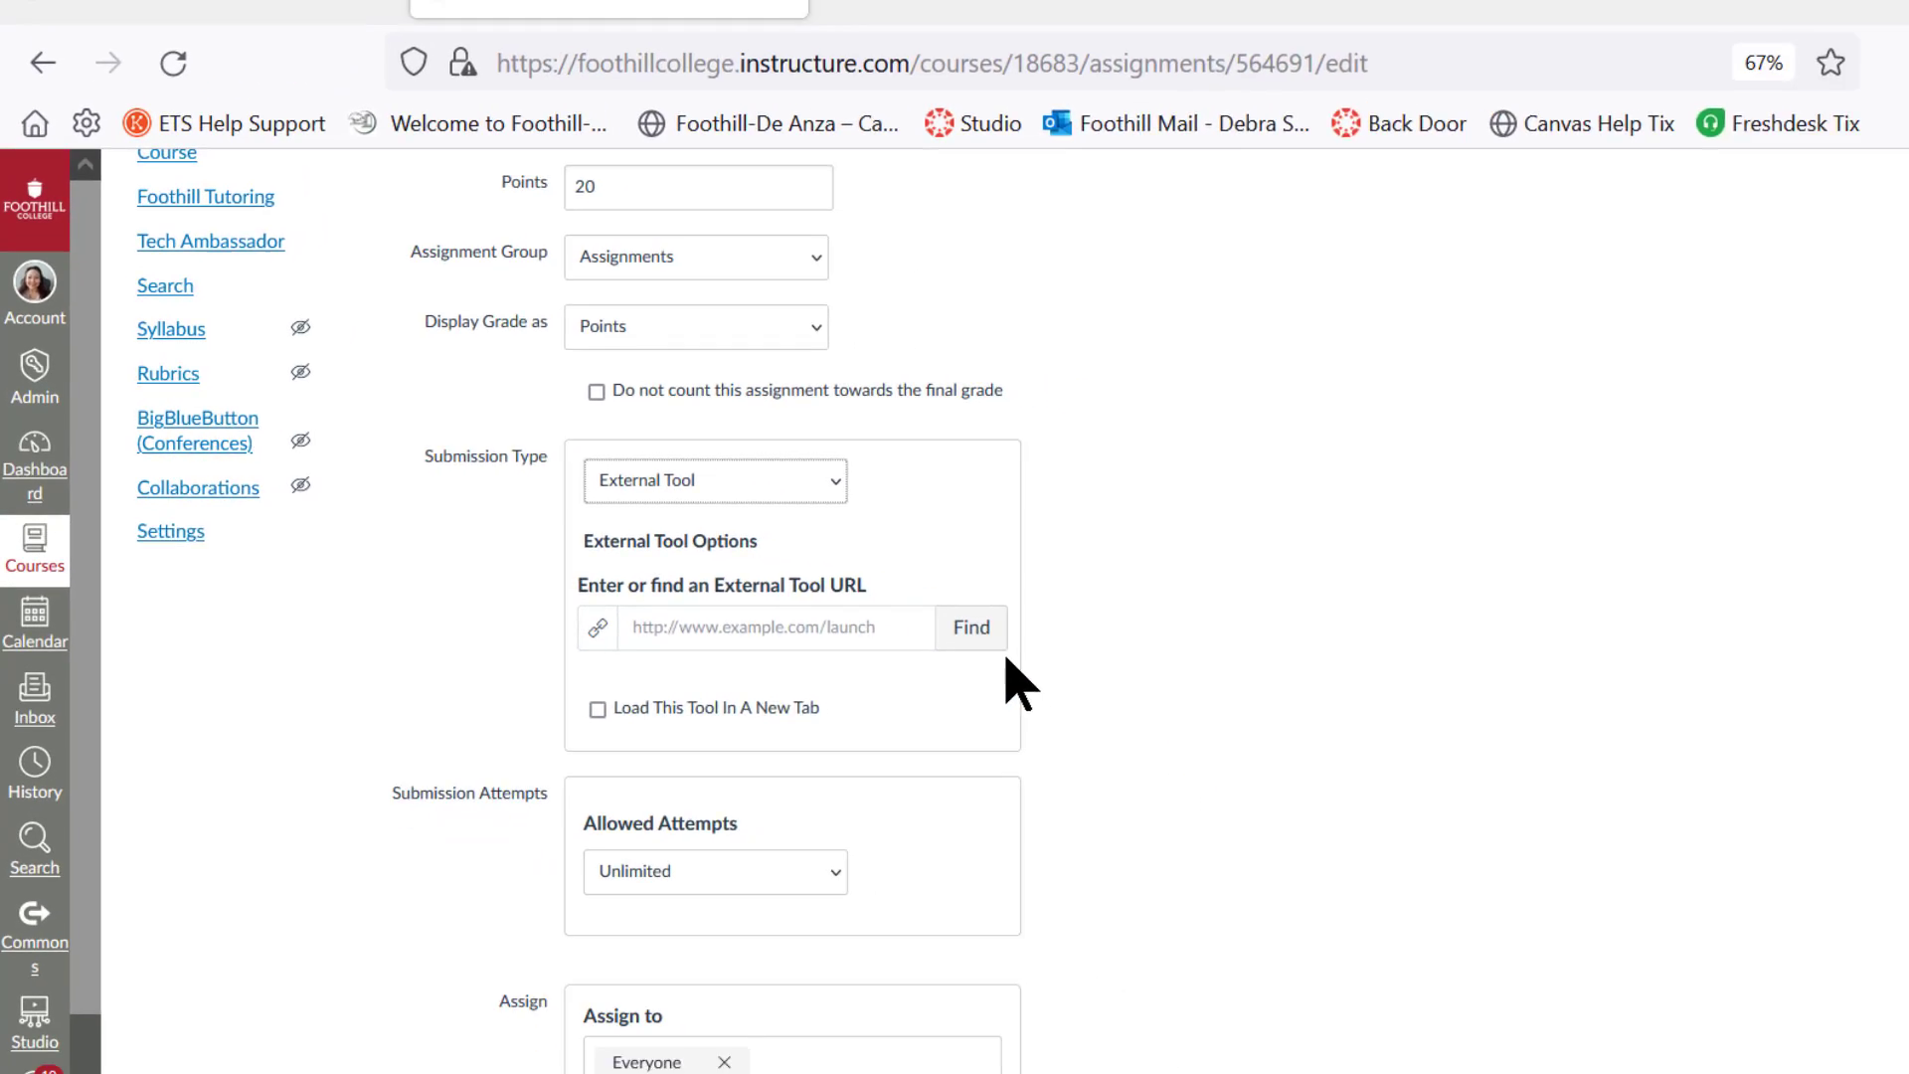
{"action": "left_click", "coordinate": [822, 604]}
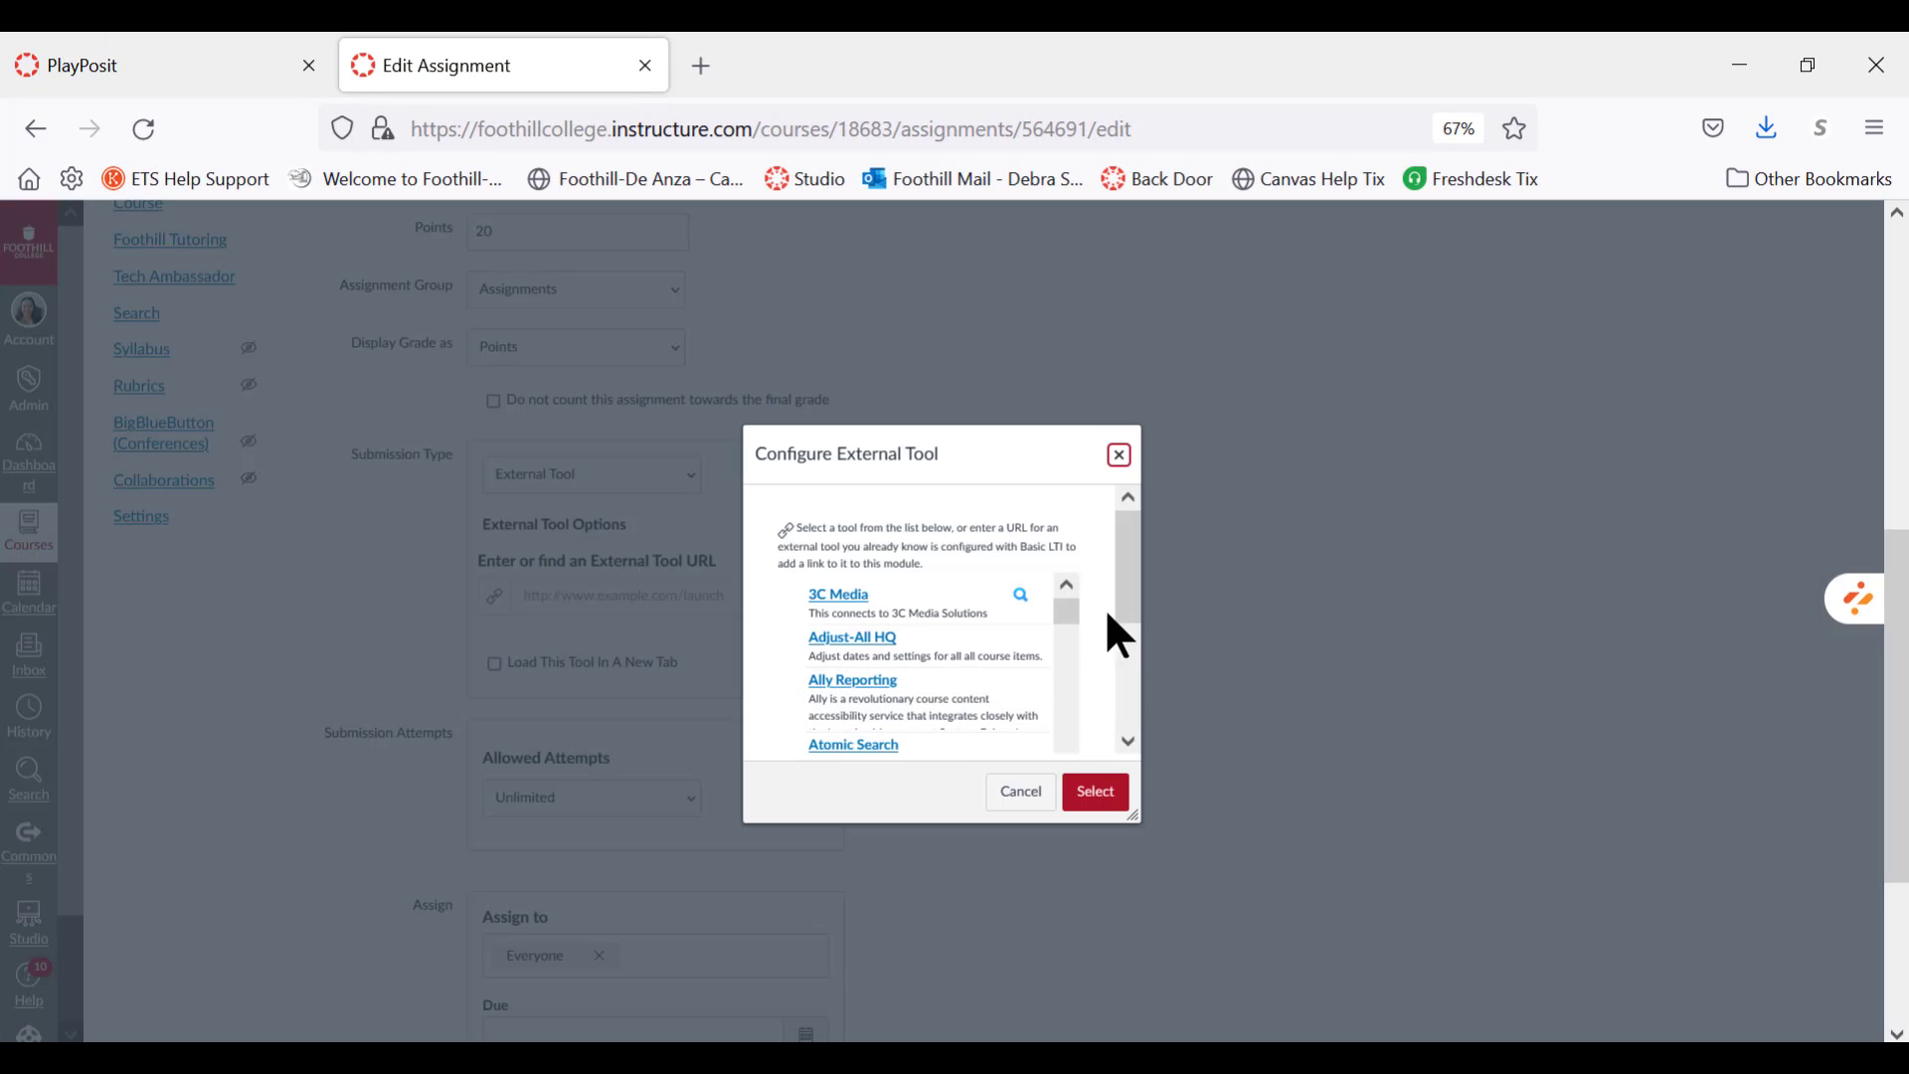
{"action": "left_click_drag", "start_coordinate": [1066, 609], "coordinate": [1072, 756]}
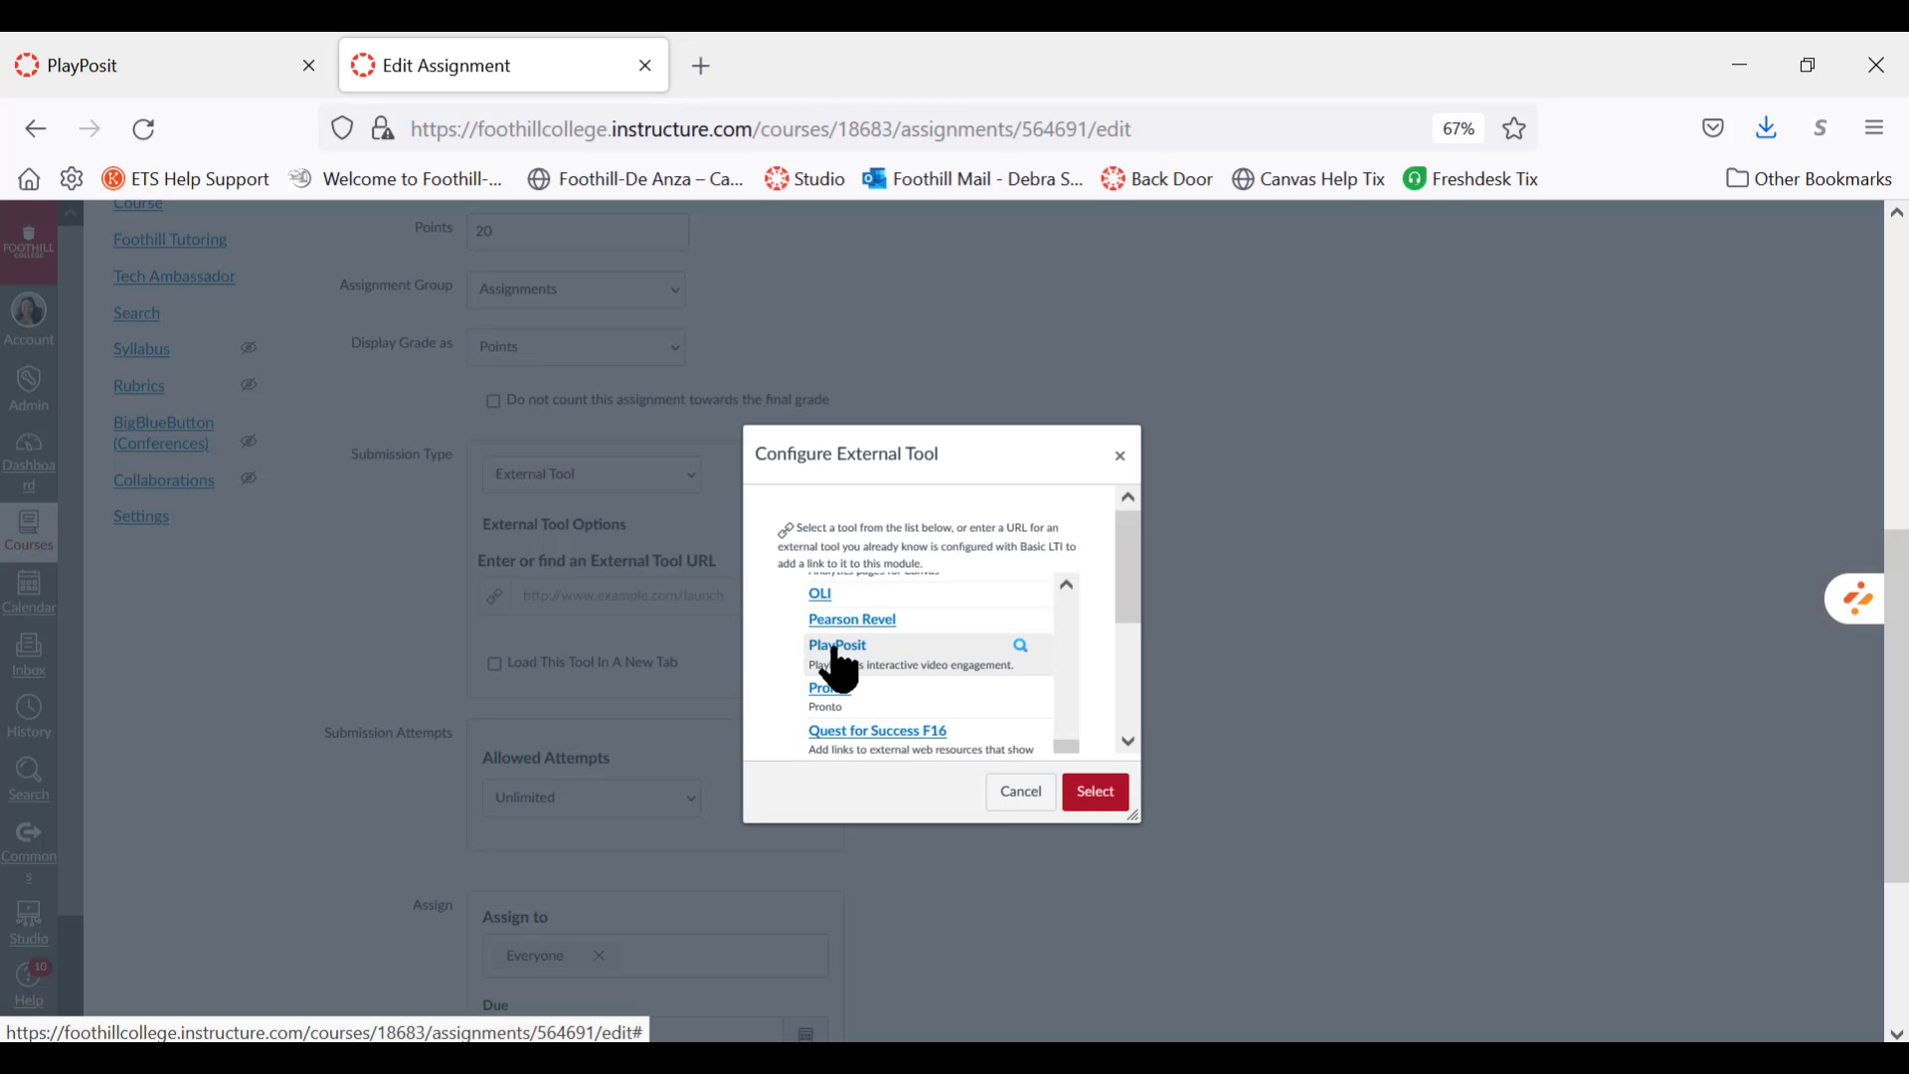
Choose PlayPosit as the external tool and start linking its content.
{"action": "left_click", "coordinate": [837, 649]}
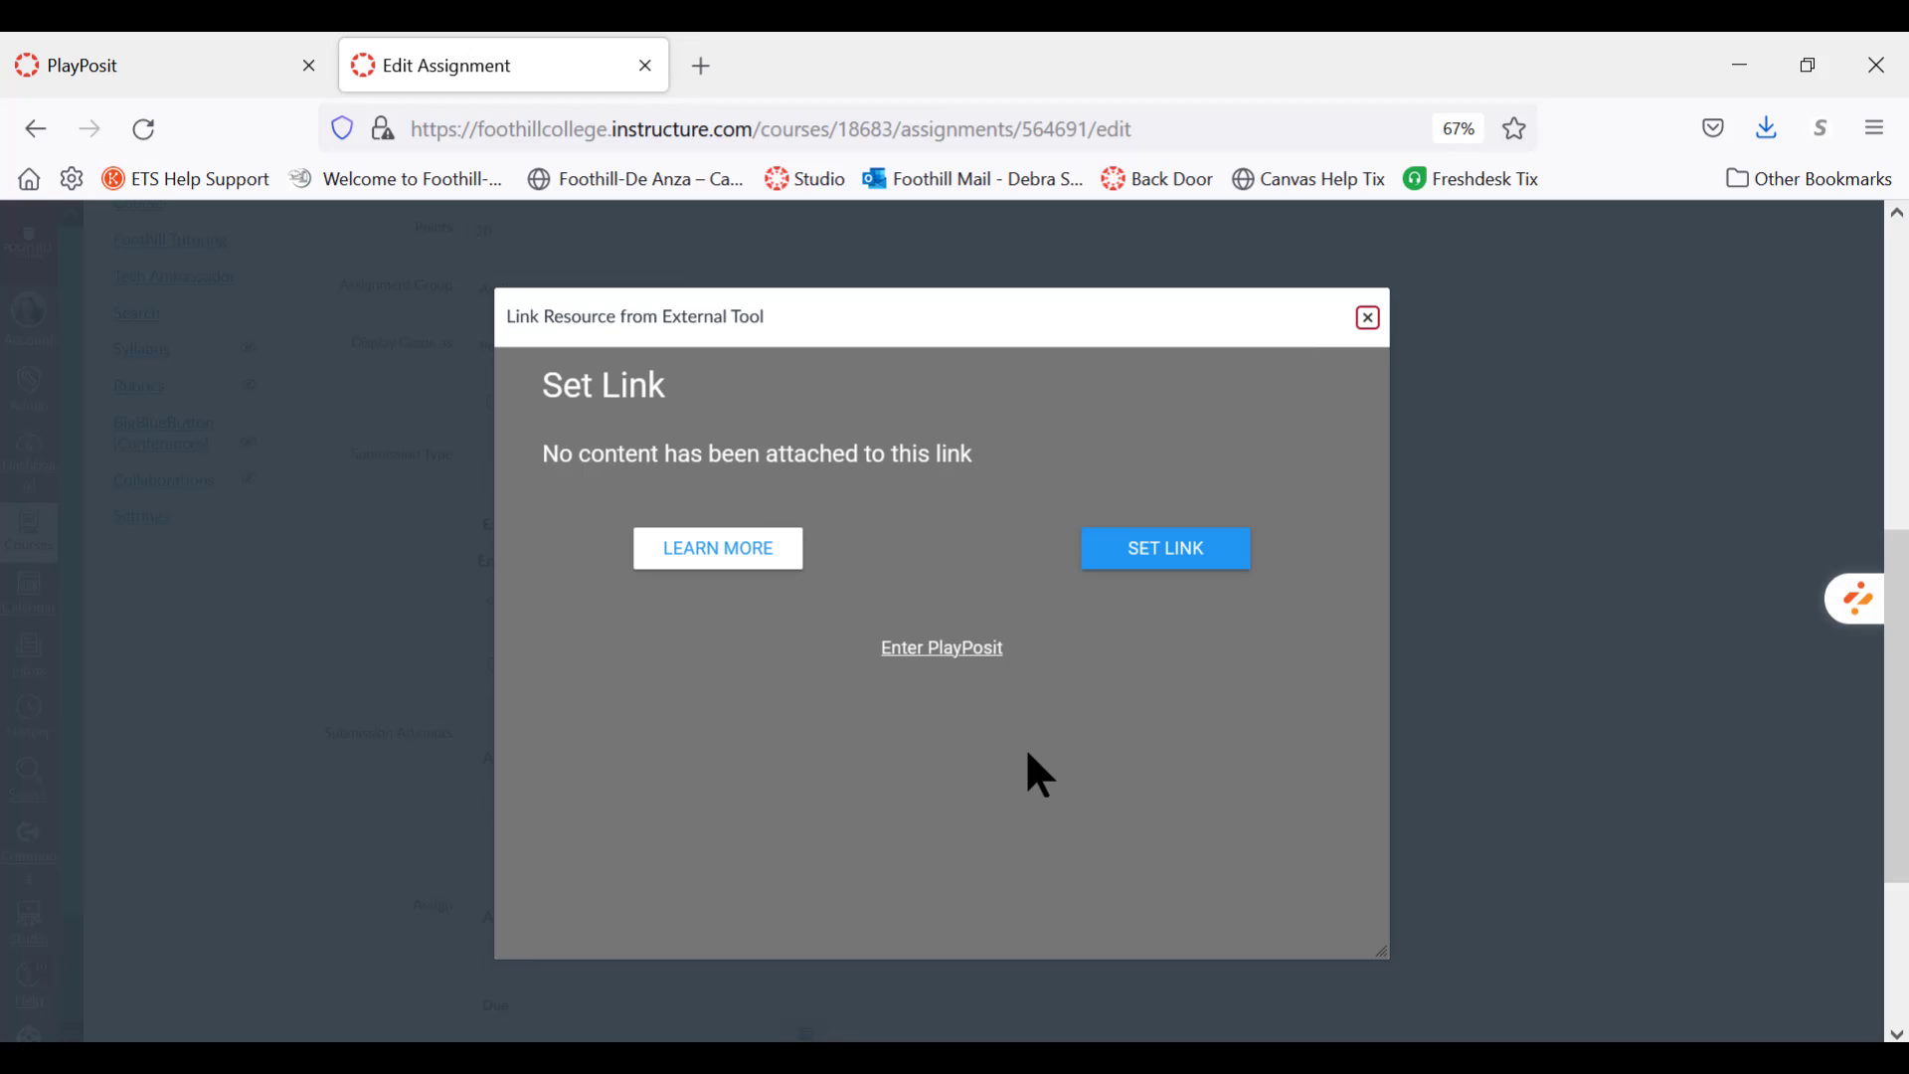
{"action": "left_click", "coordinate": [1159, 561]}
Set the PlayPosit link and create a new bulb in a designer tab.
{"action": "left_click", "coordinate": [1164, 575]}
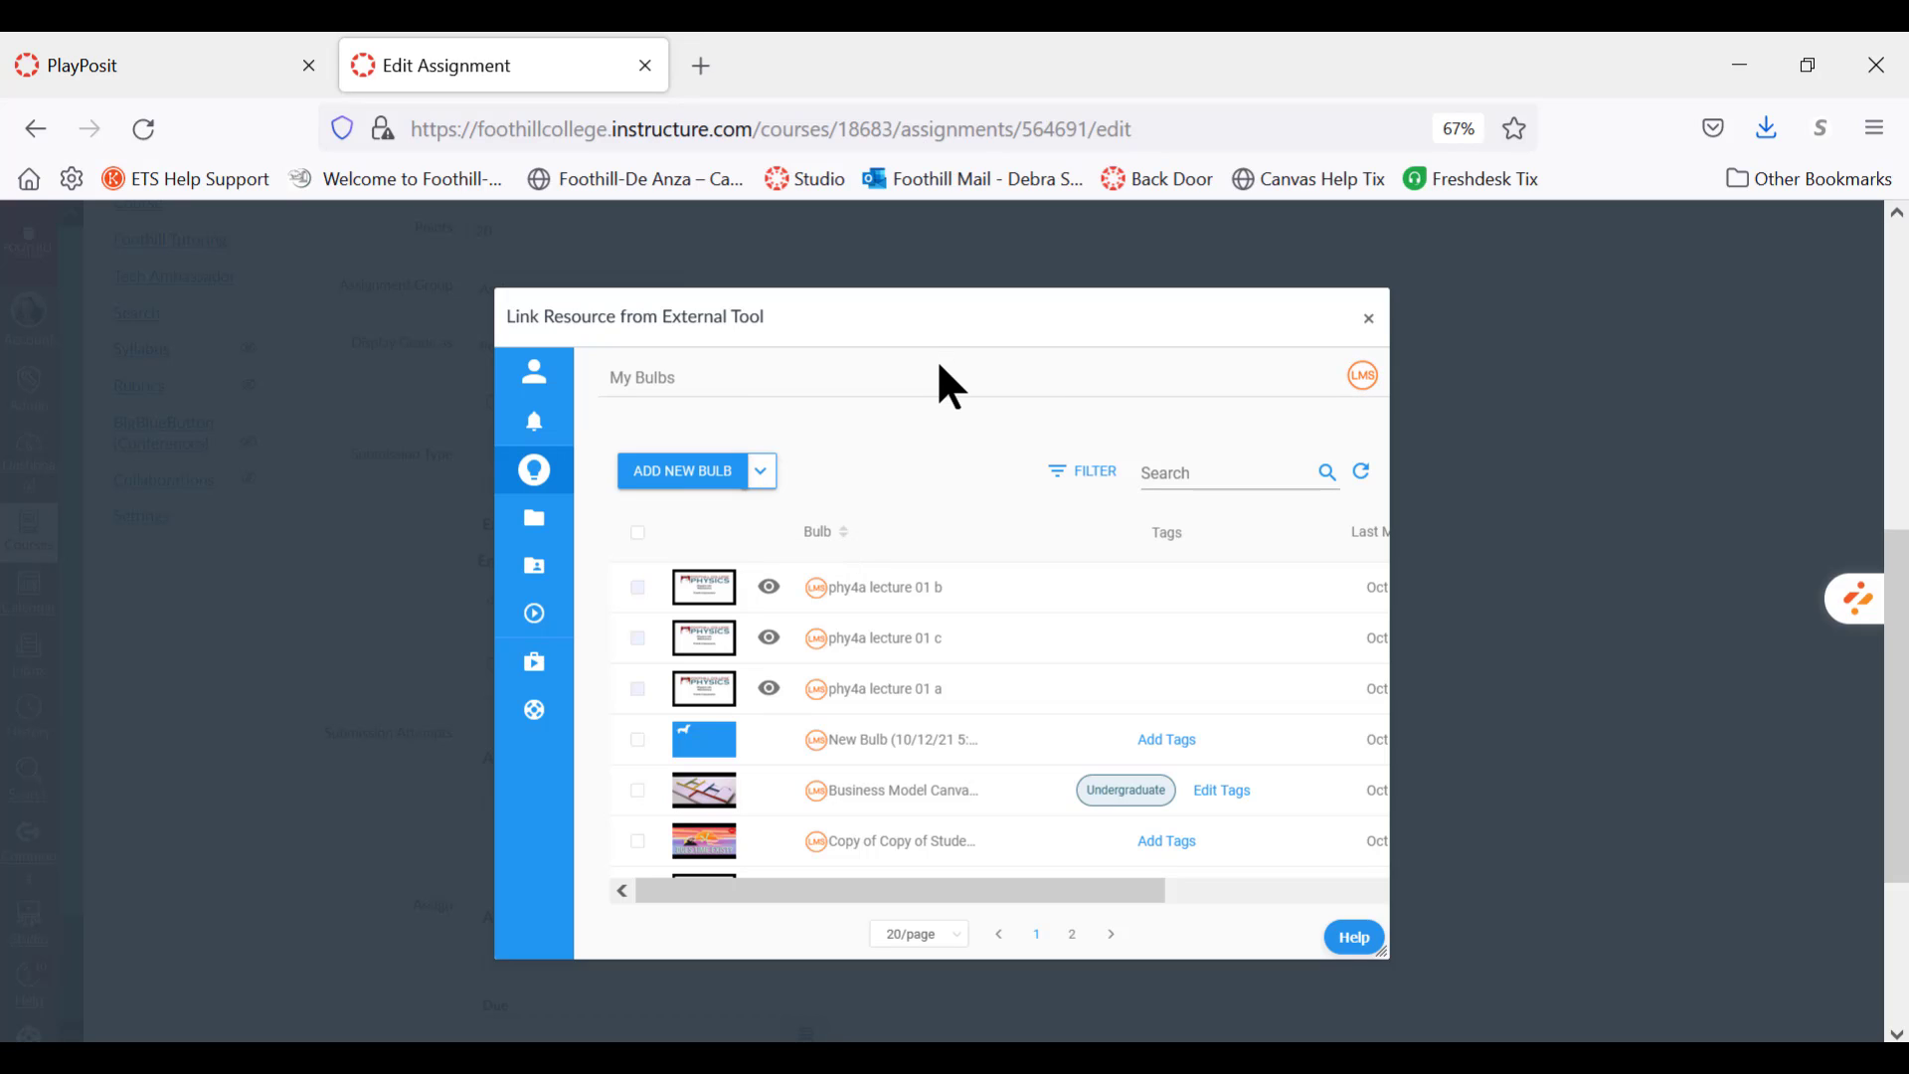
{"action": "left_click", "coordinate": [668, 482]}
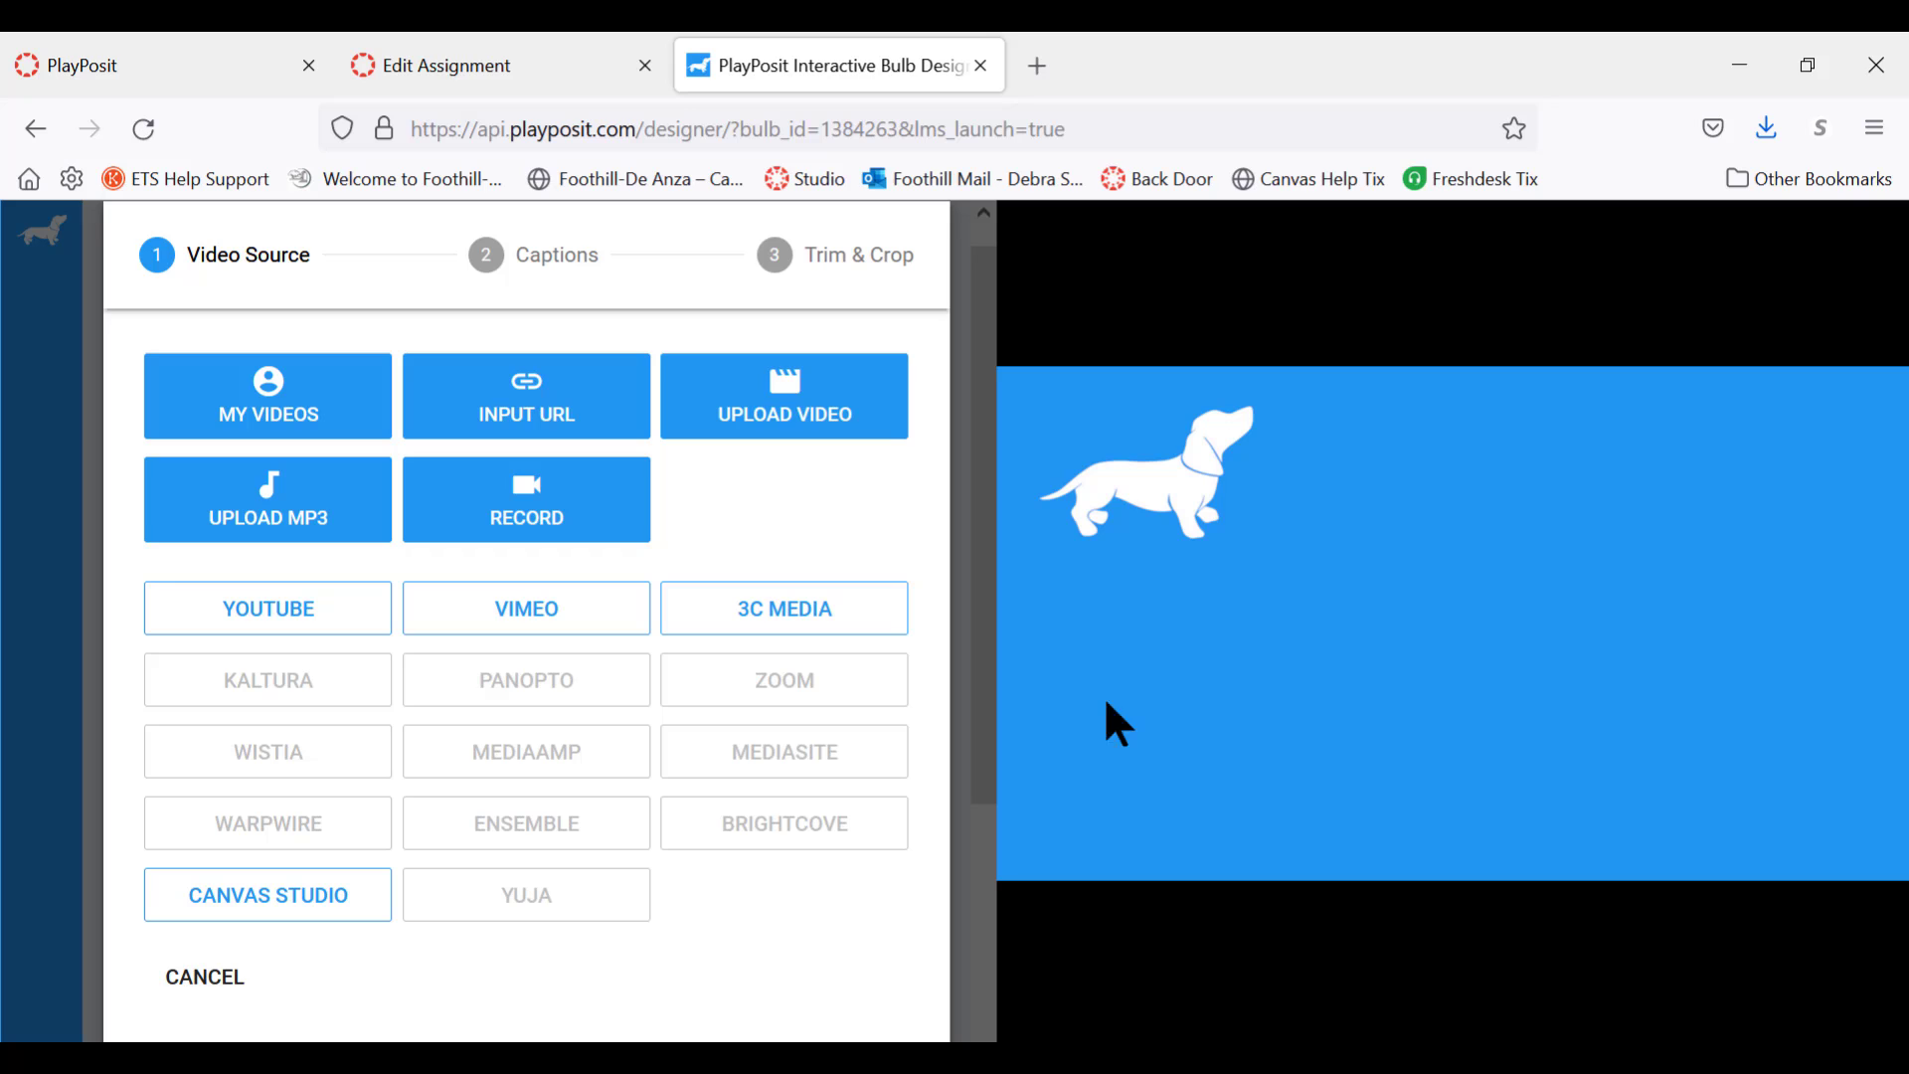
Browse My Videos and the source dropdown, then return to the Video Source choices.
{"action": "left_click", "coordinate": [231, 421]}
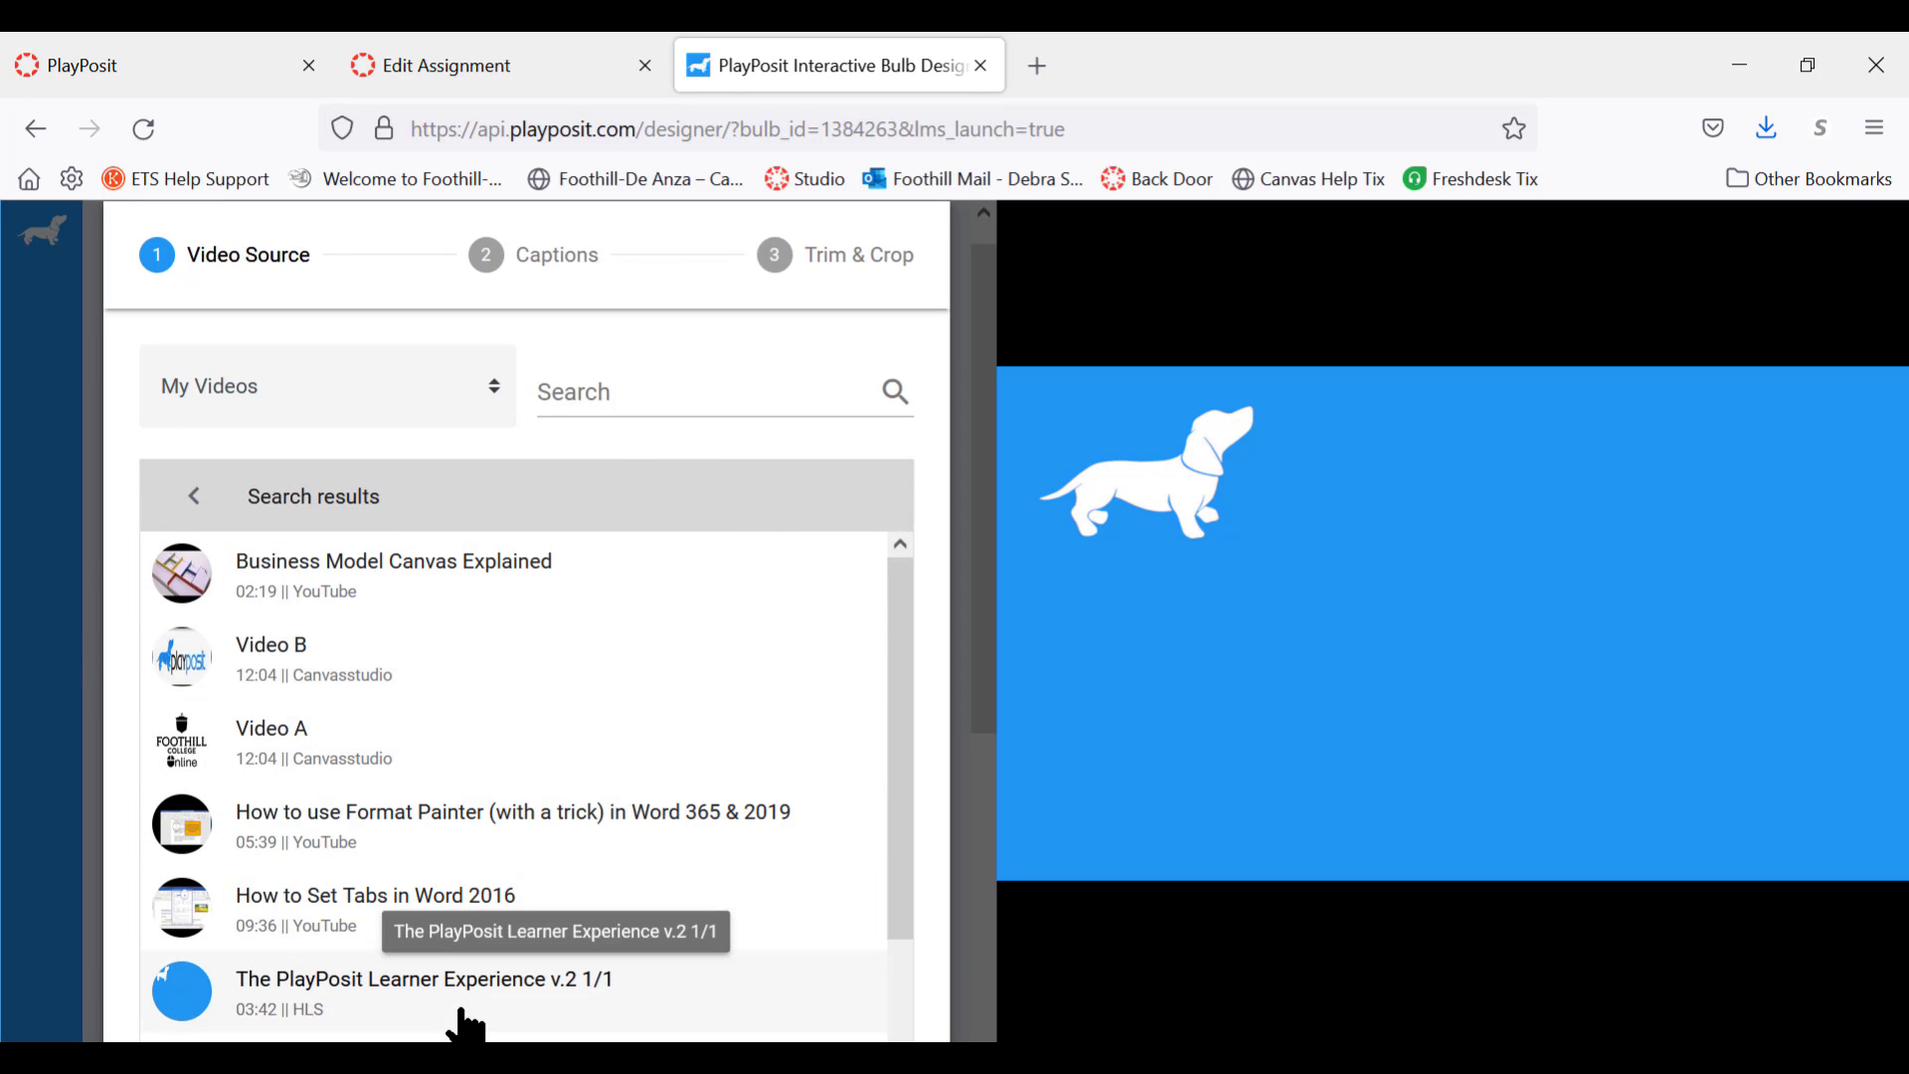
{"action": "left_click", "coordinate": [490, 385]}
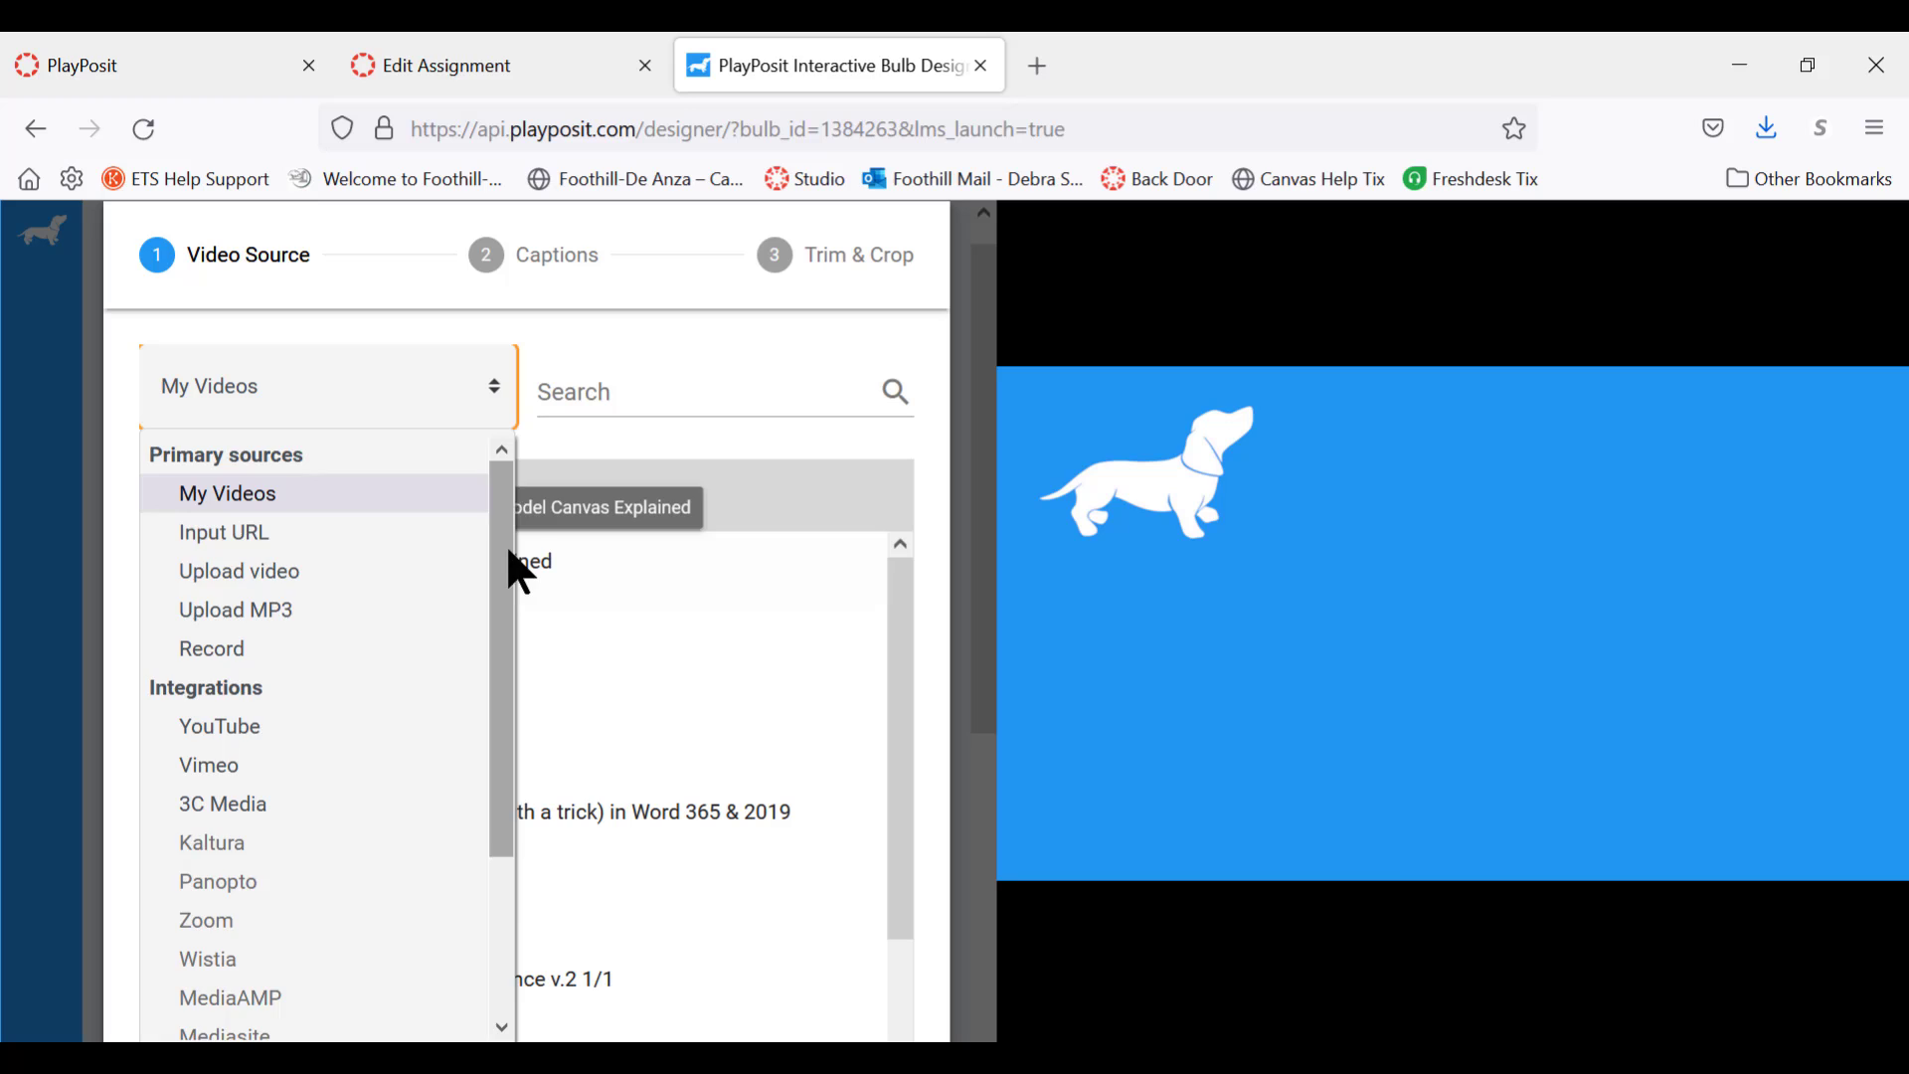
{"action": "left_click_drag", "start_coordinate": [511, 567], "coordinate": [507, 472]}
{"action": "left_click", "coordinate": [1222, 703]}
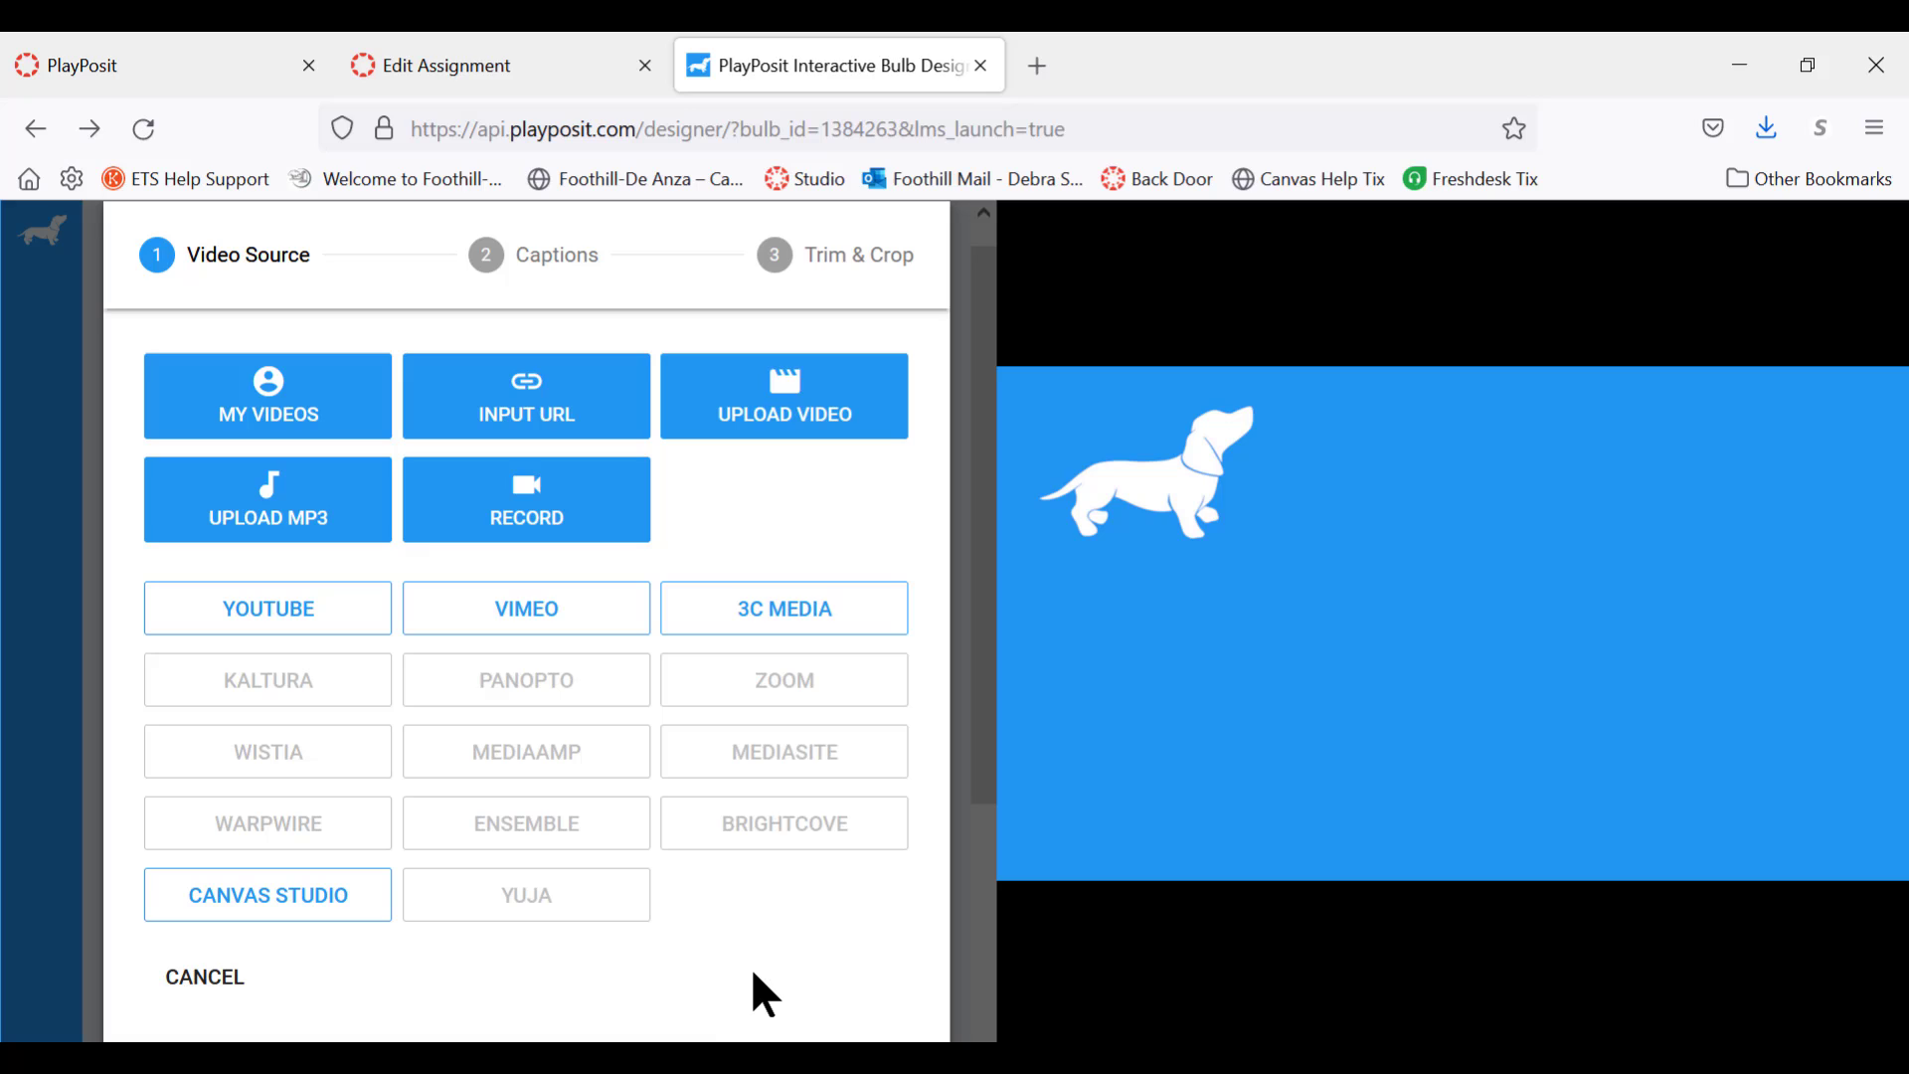
Pick the Summative Assessment Strategies video from Canvas Studio's Tuesday Tips collection.
{"action": "left_click", "coordinate": [264, 900]}
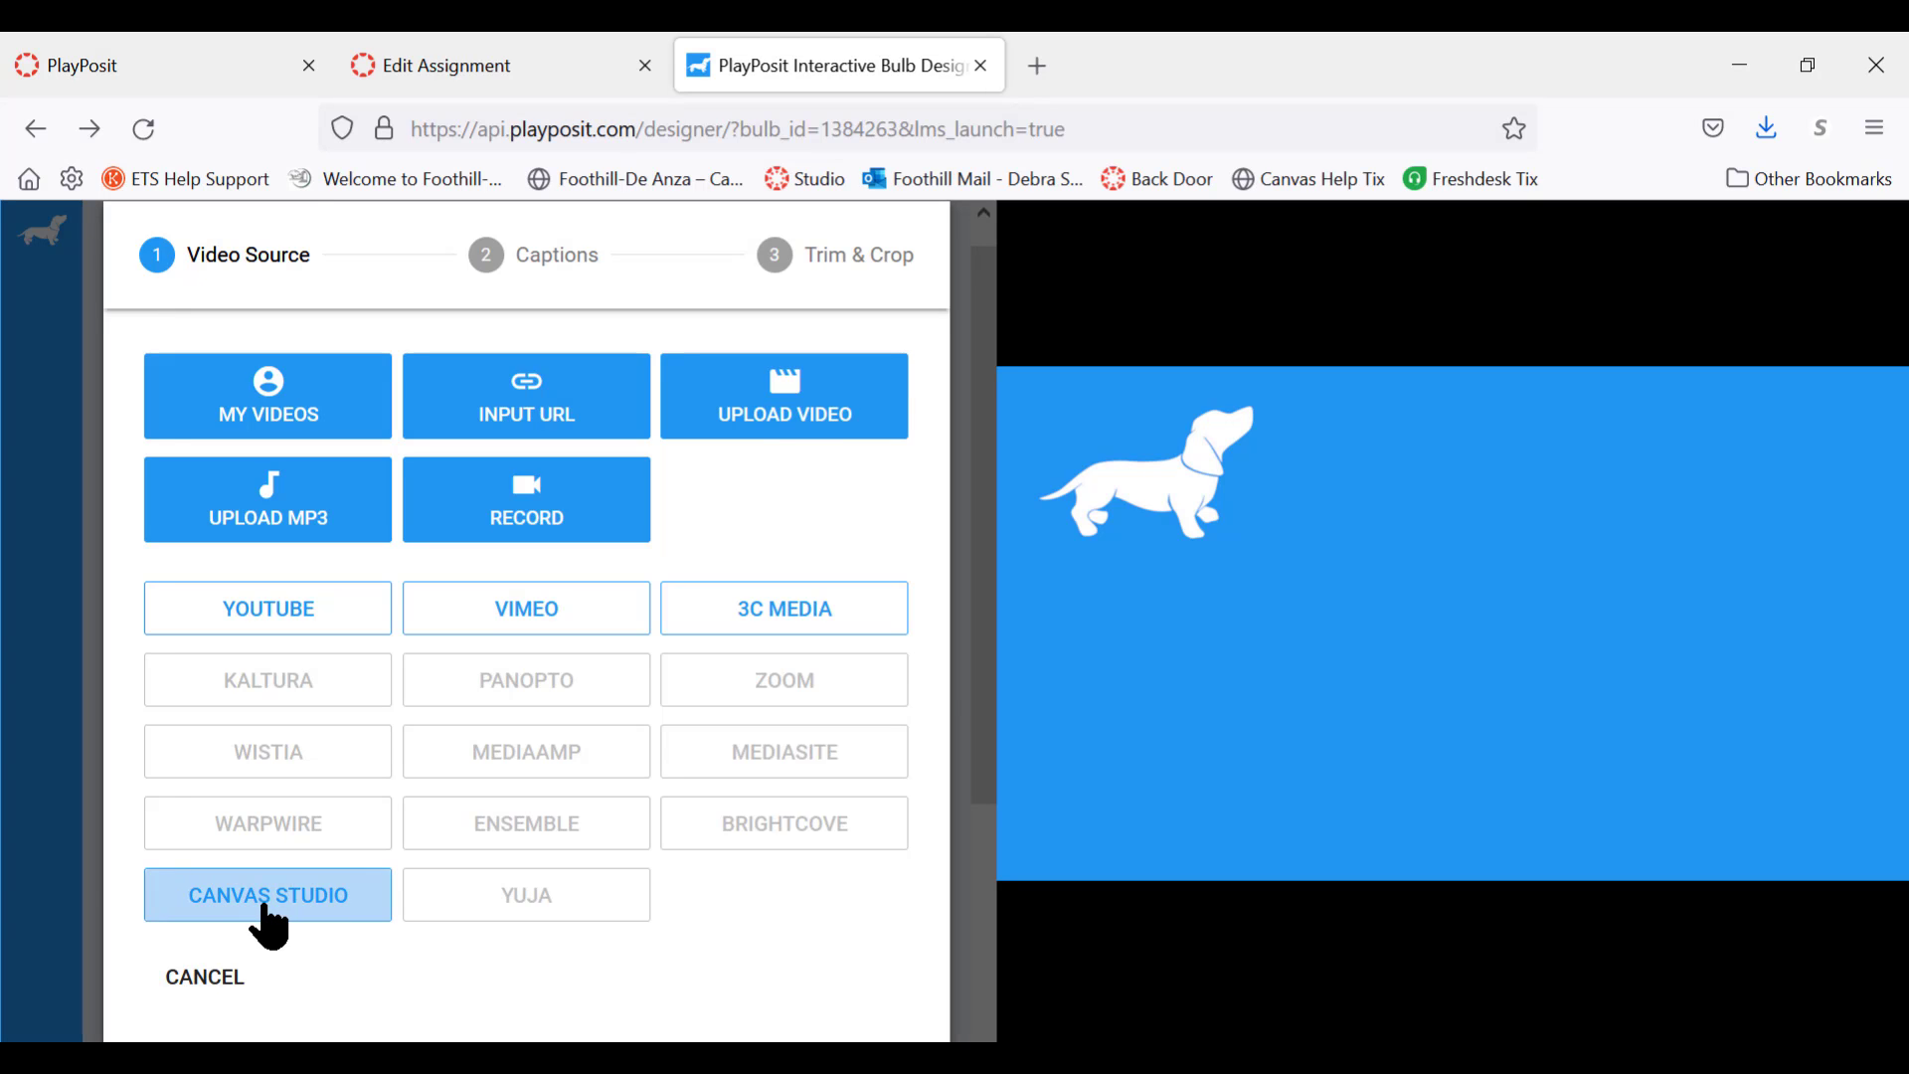
{"action": "scroll", "coordinate": [596, 905], "scroll_direction": "up", "scroll_amount": 3}
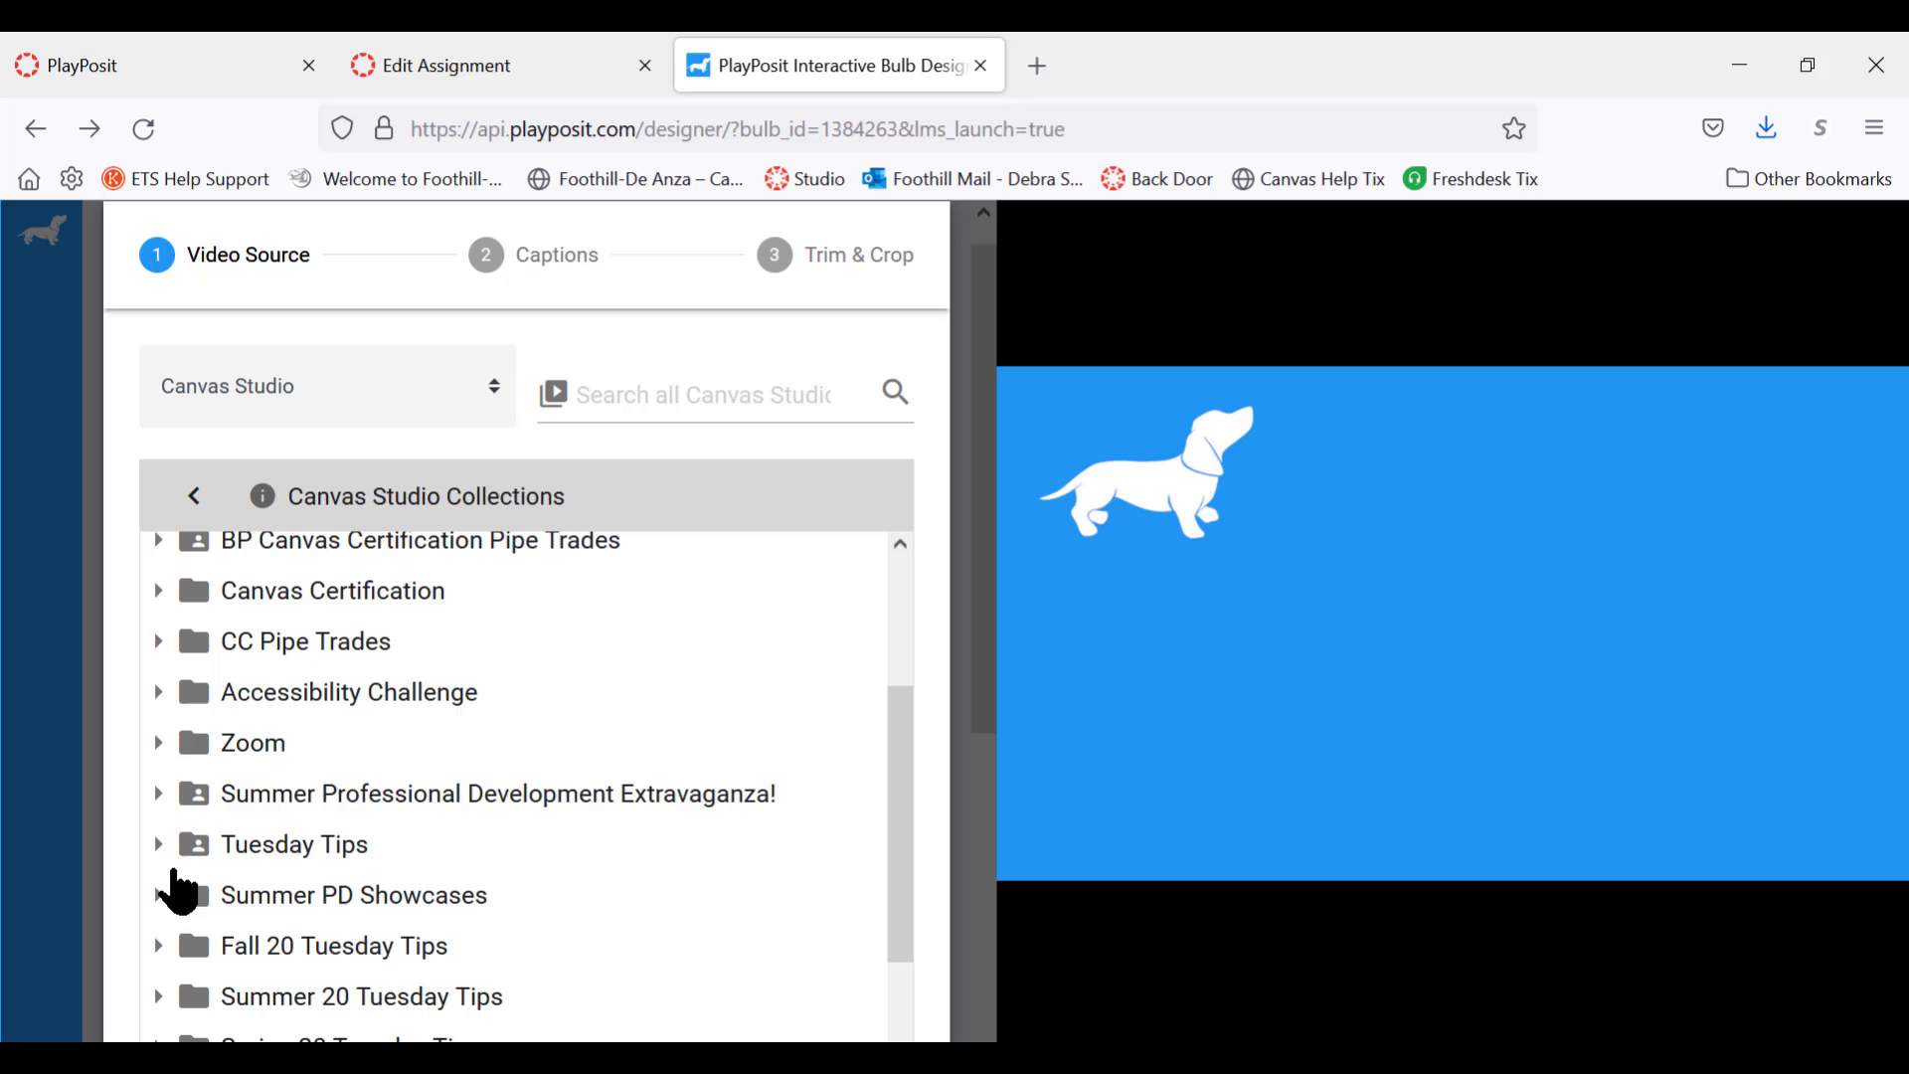
{"action": "left_click", "coordinate": [157, 844]}
{"action": "scroll", "coordinate": [557, 969], "scroll_direction": "down", "scroll_amount": 3}
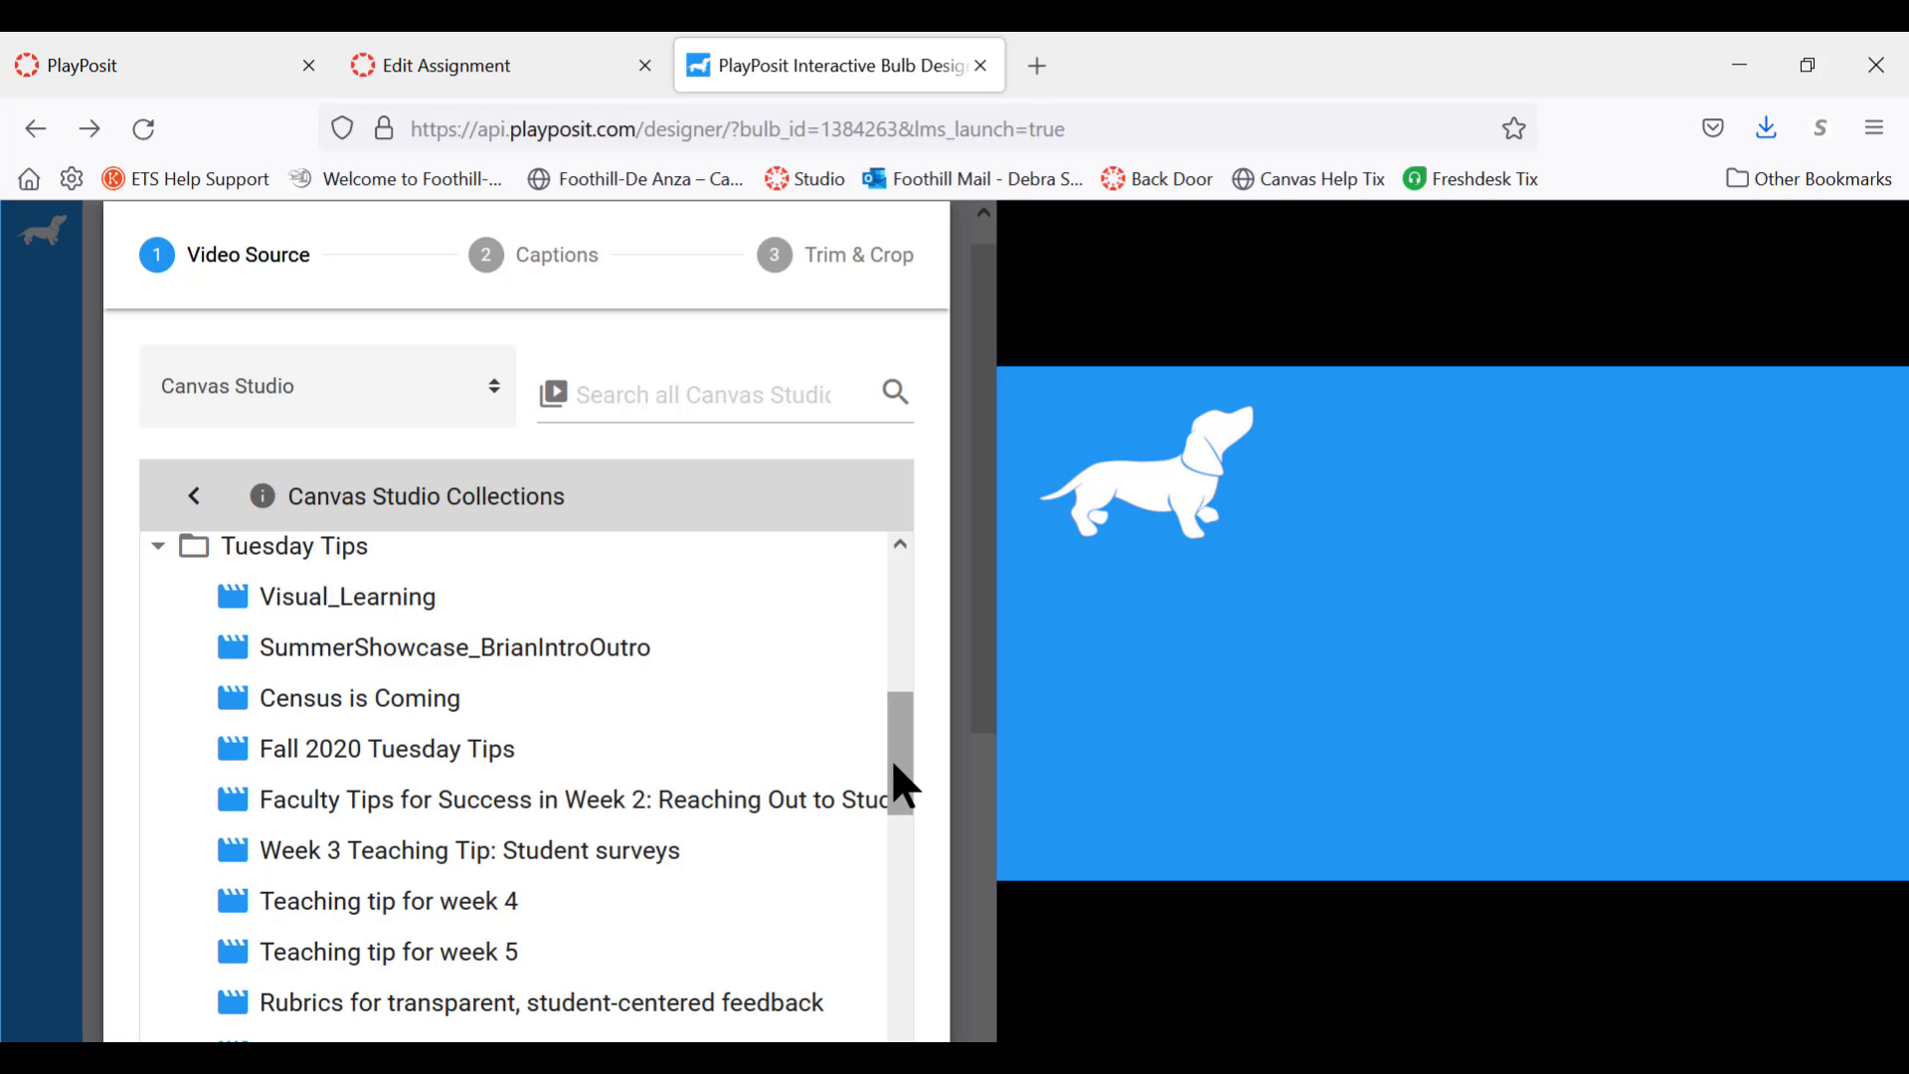
{"action": "left_click_drag", "start_coordinate": [891, 757], "coordinate": [891, 845]}
{"action": "left_click", "coordinate": [684, 959]}
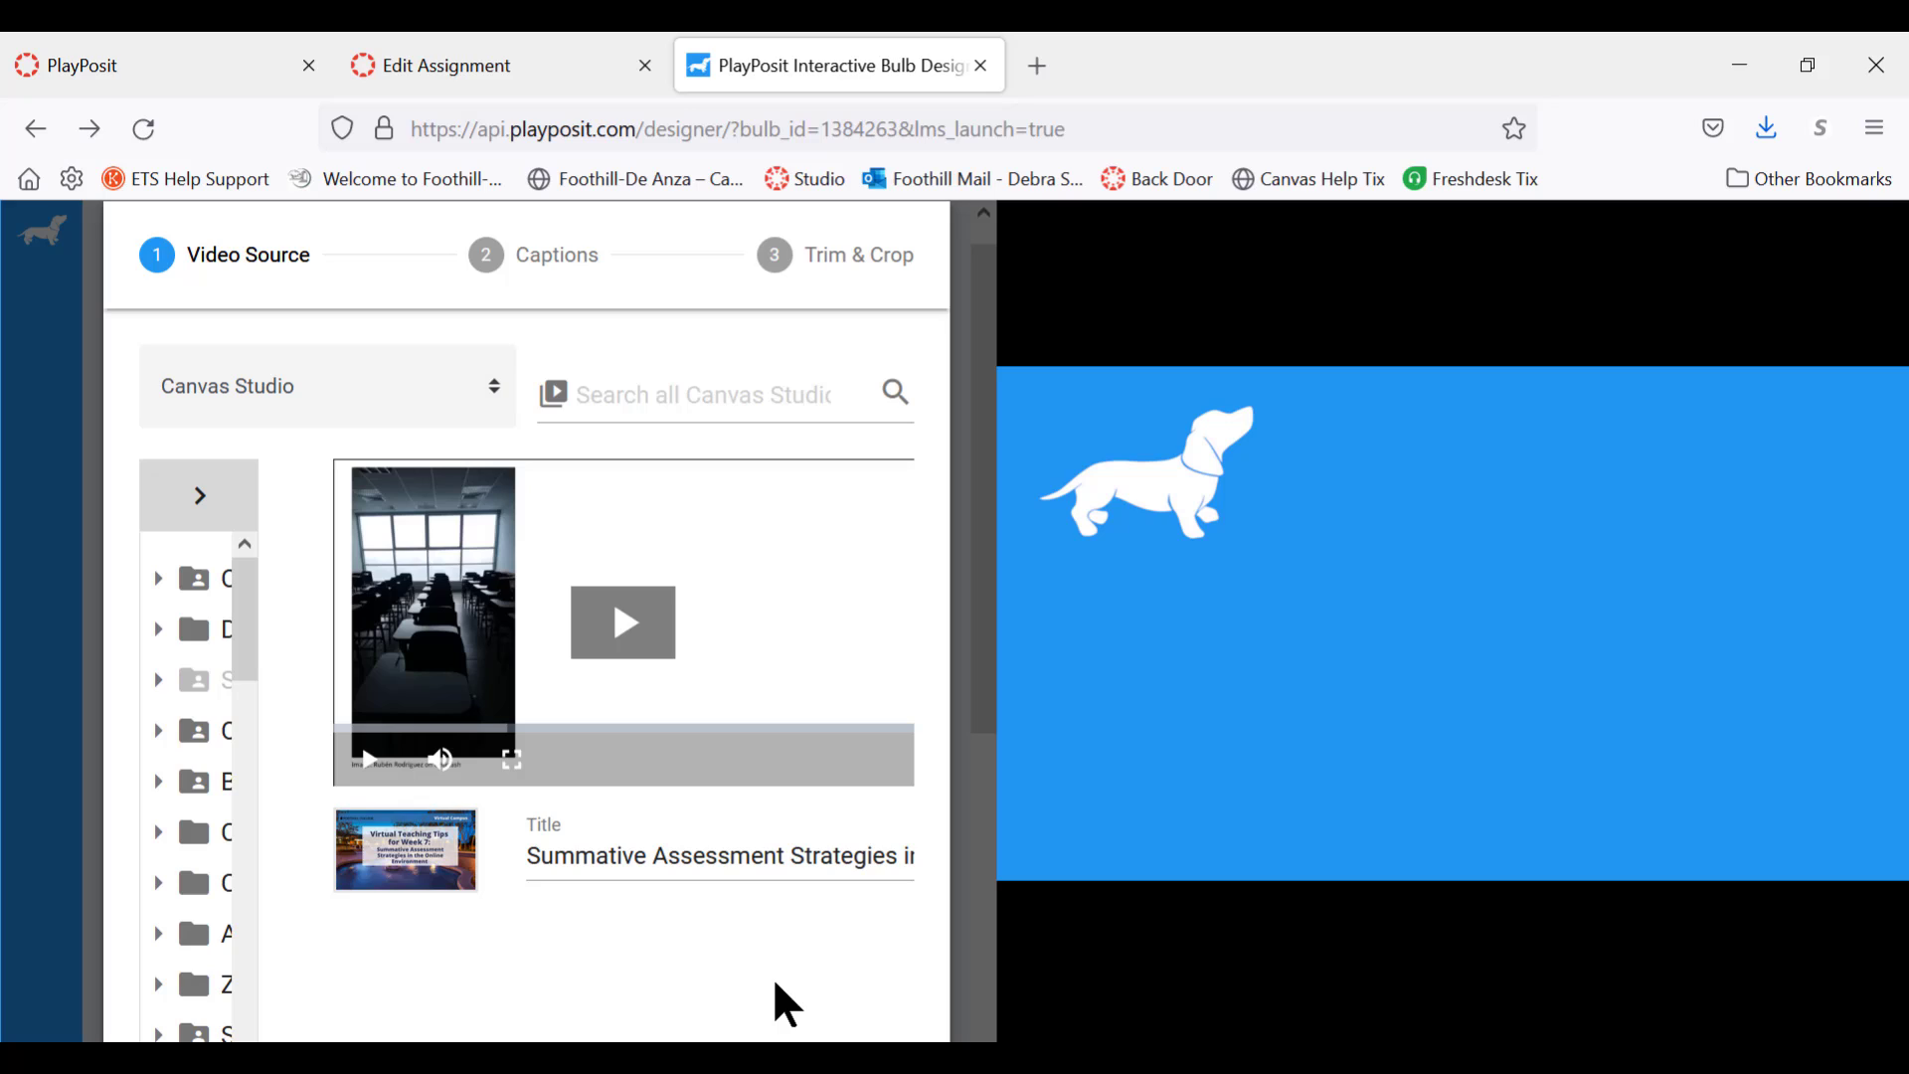
Retitle the video 'My Video' and load it into the bulb.
{"action": "scroll", "coordinate": [640, 938], "scroll_direction": "down", "scroll_amount": 2}
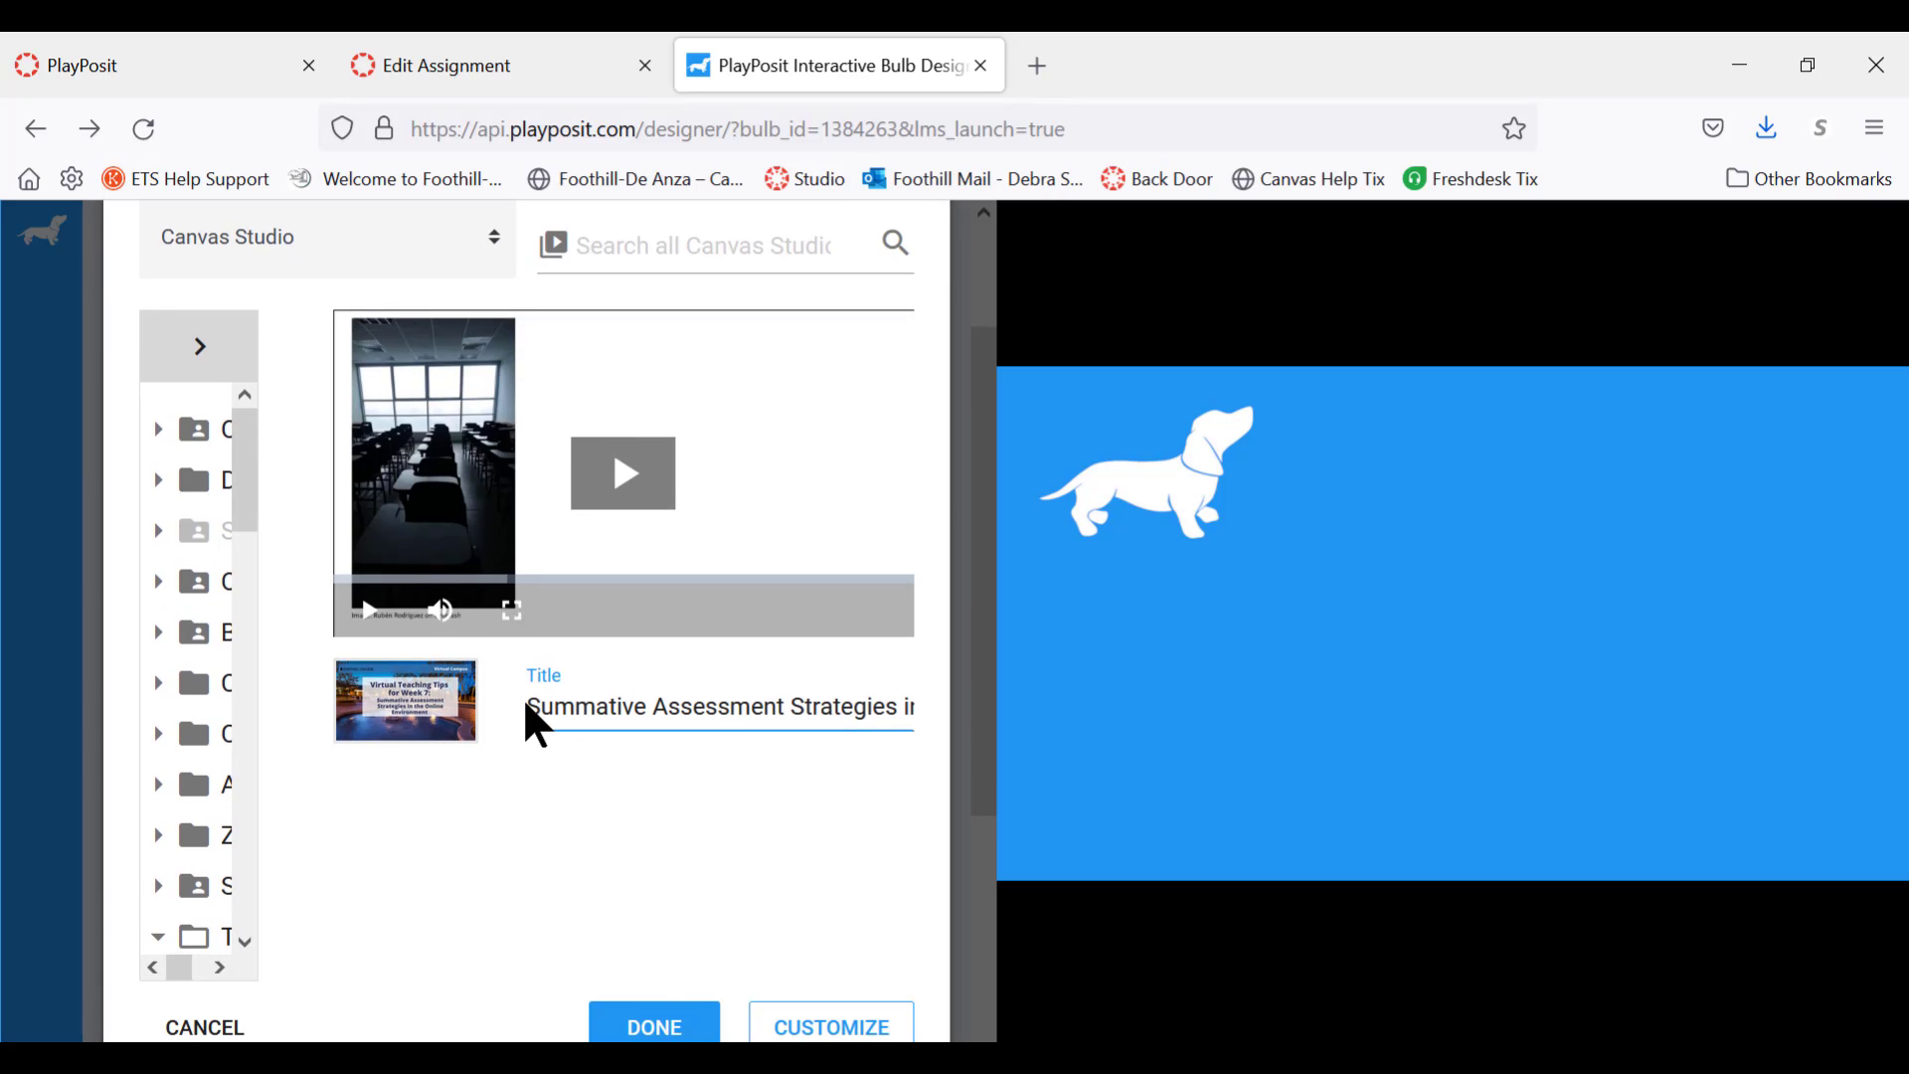
{"action": "left_click_drag", "start_coordinate": [536, 707], "coordinate": [945, 767]}
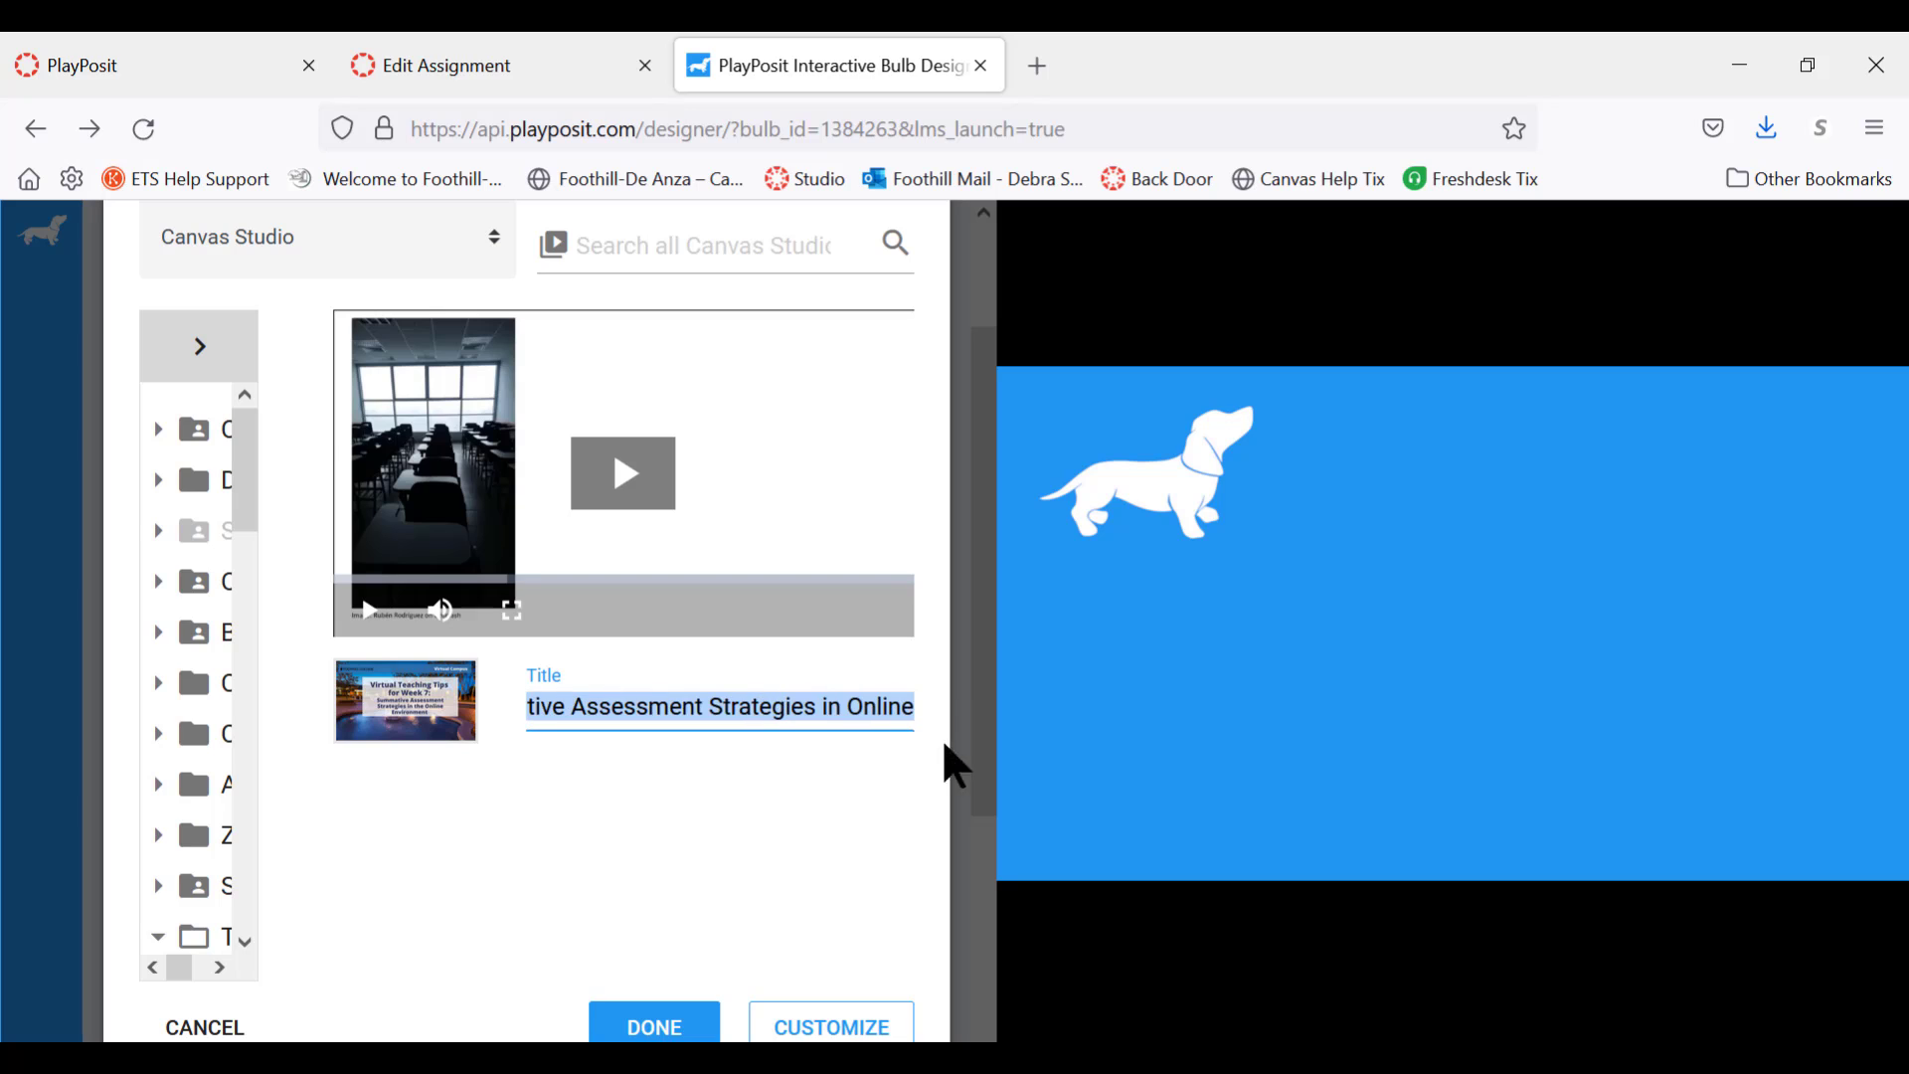
{"action": "type", "text": "My Video"}
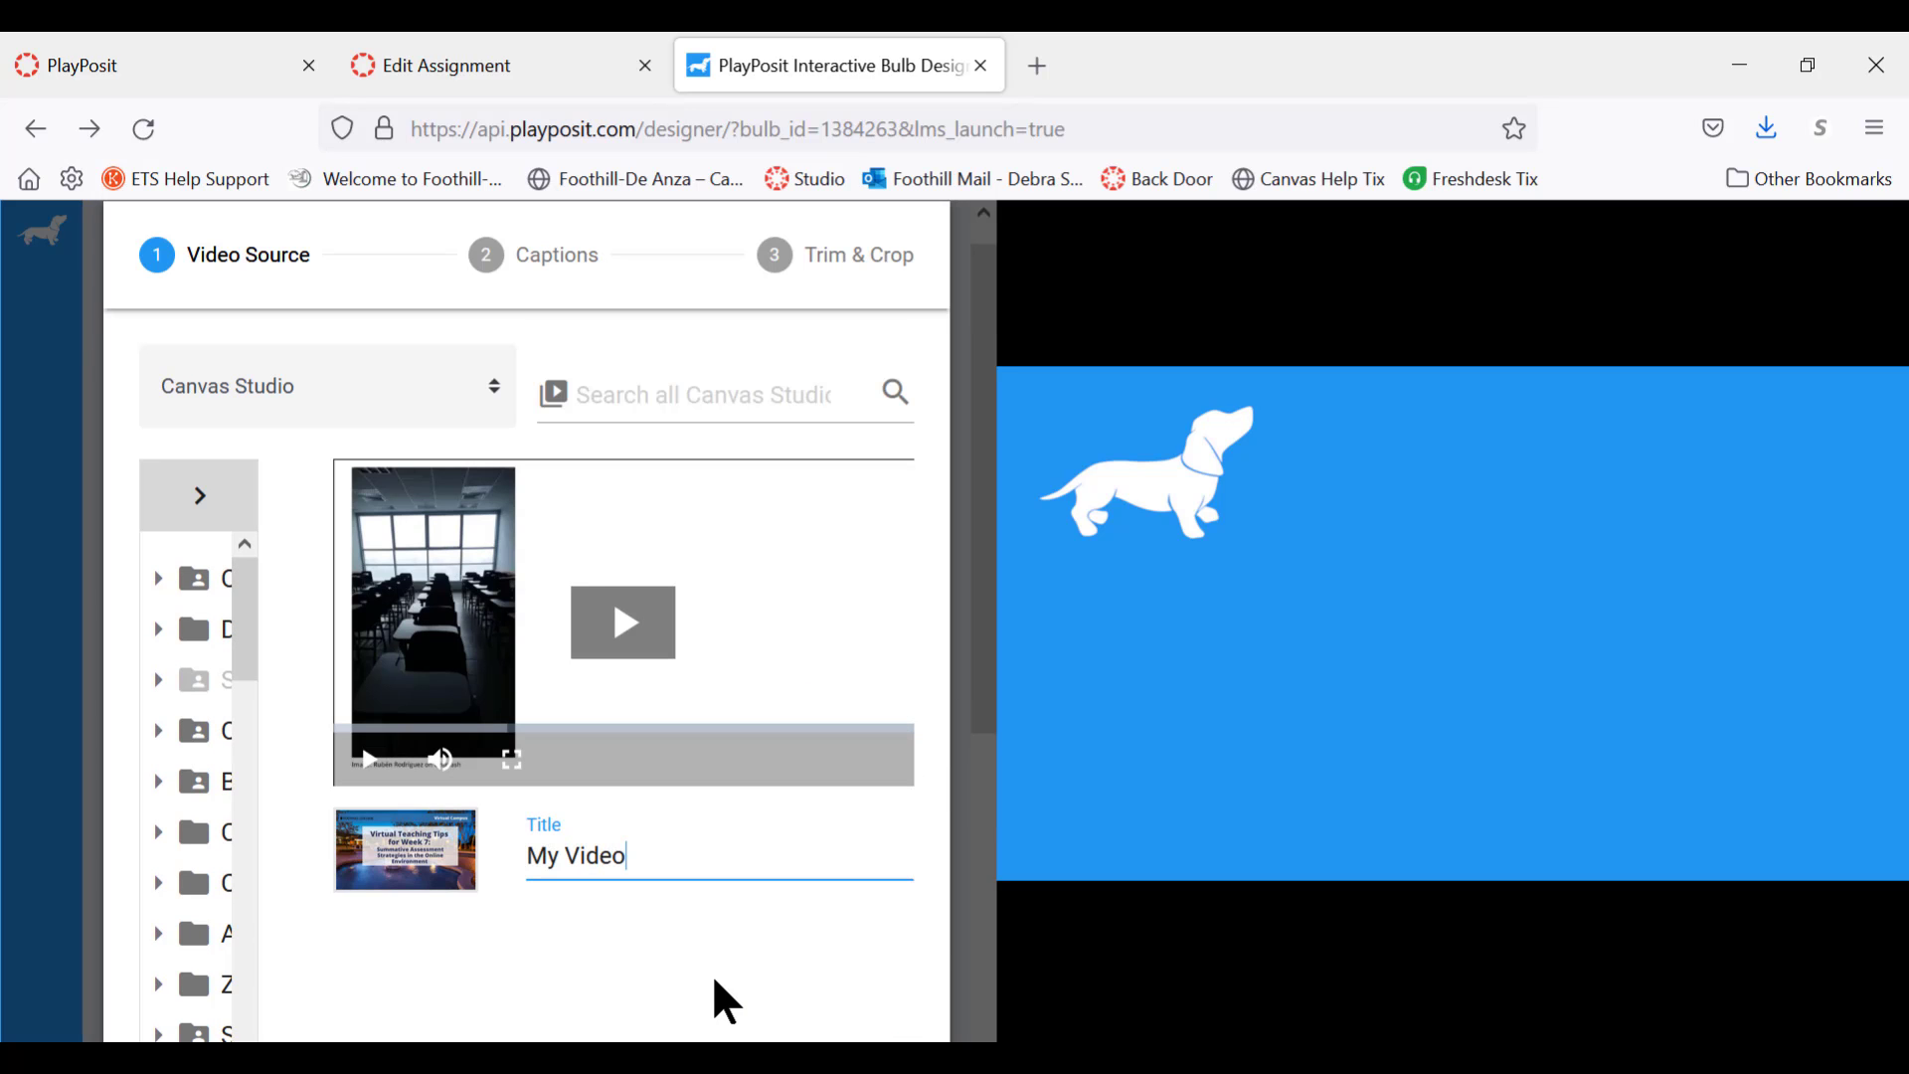
{"action": "scroll", "coordinate": [559, 752], "scroll_direction": "down", "scroll_amount": 3}
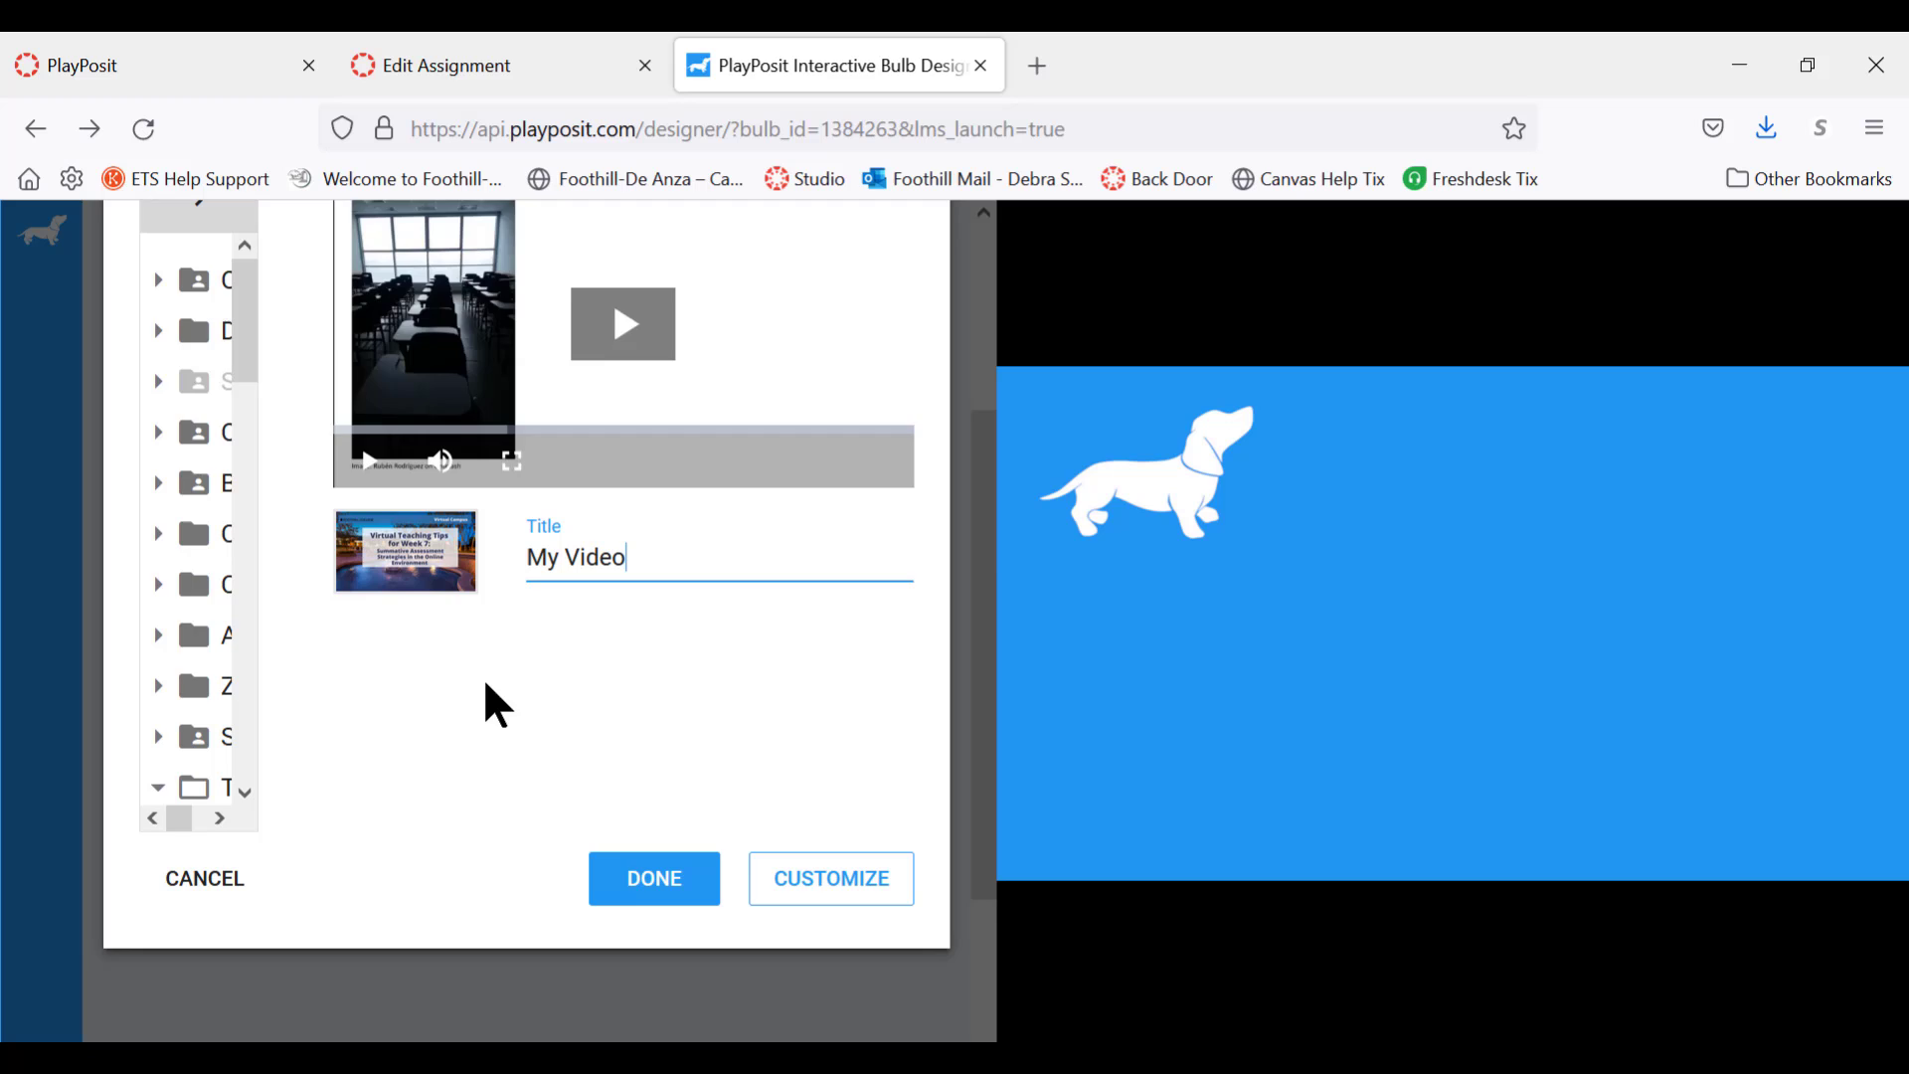
{"action": "scroll", "coordinate": [485, 696], "scroll_direction": "down", "scroll_amount": 3}
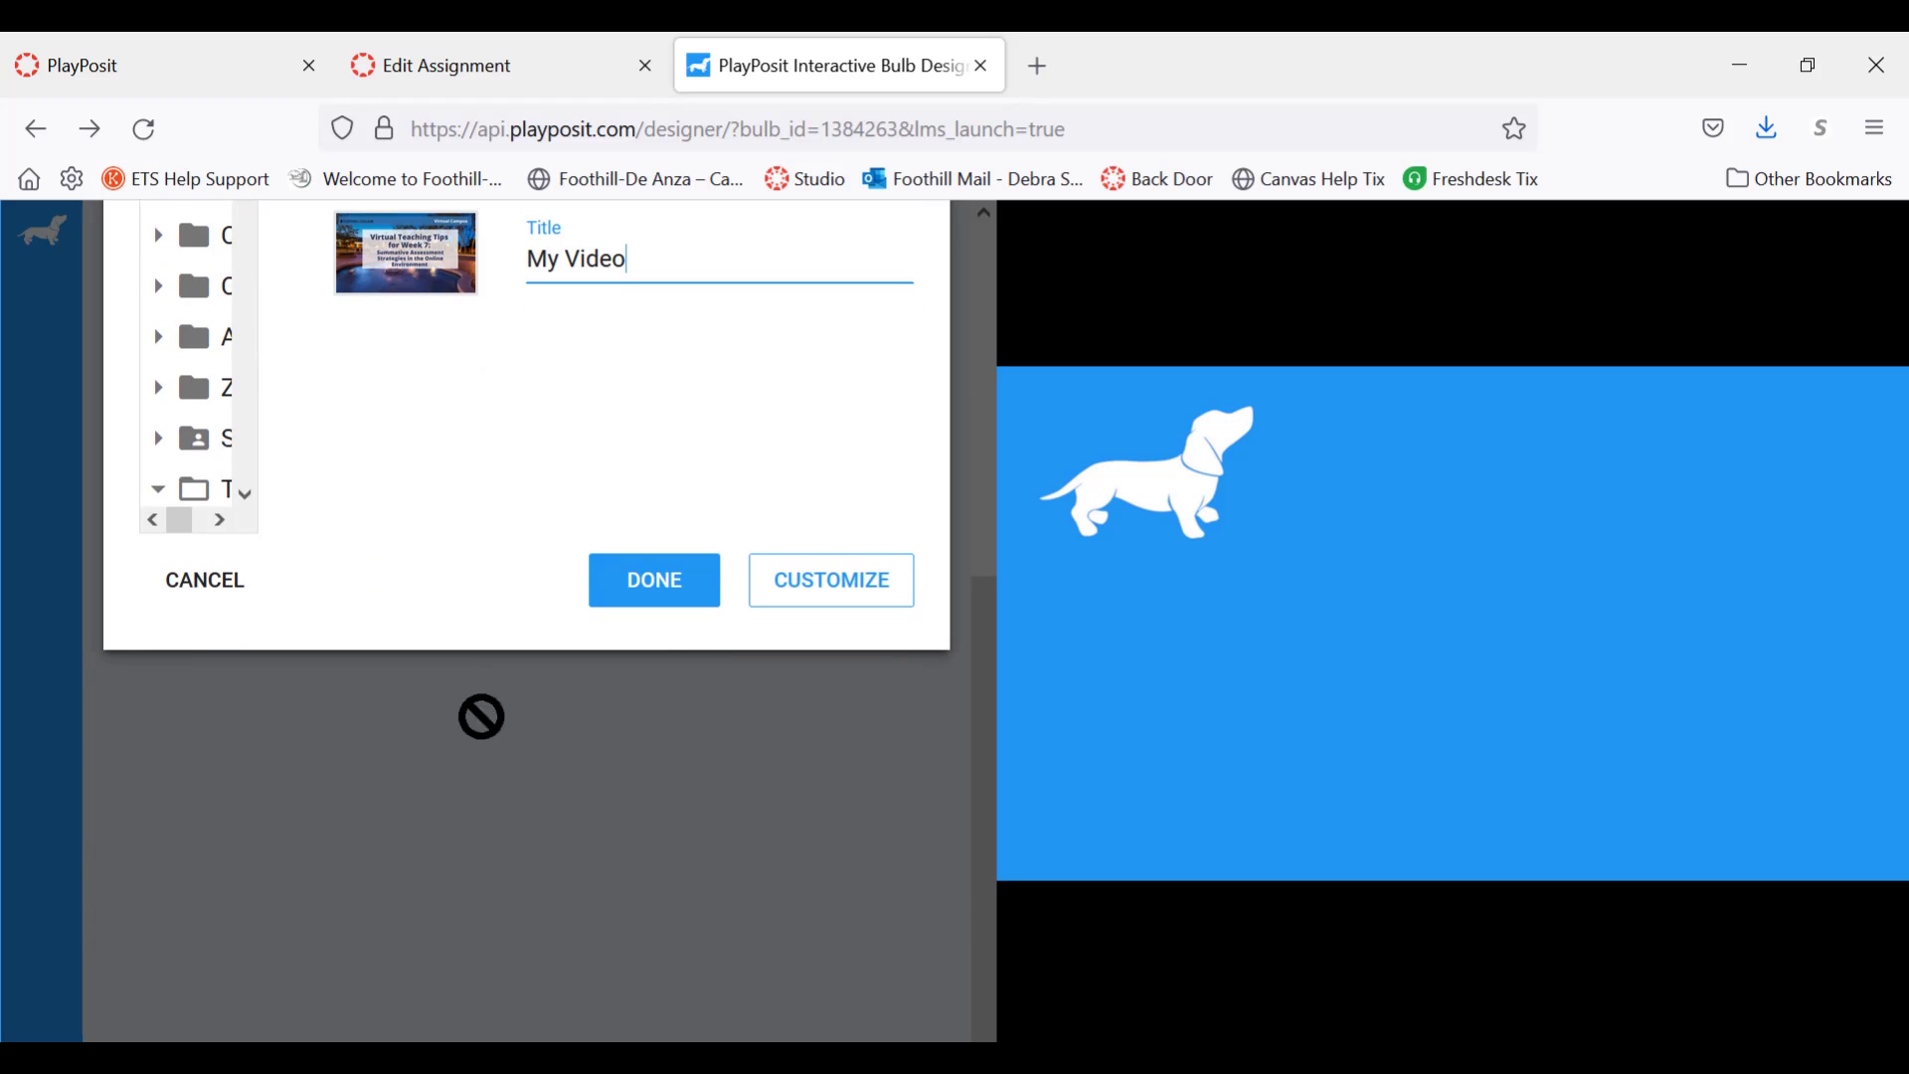
{"action": "left_click", "coordinate": [651, 581]}
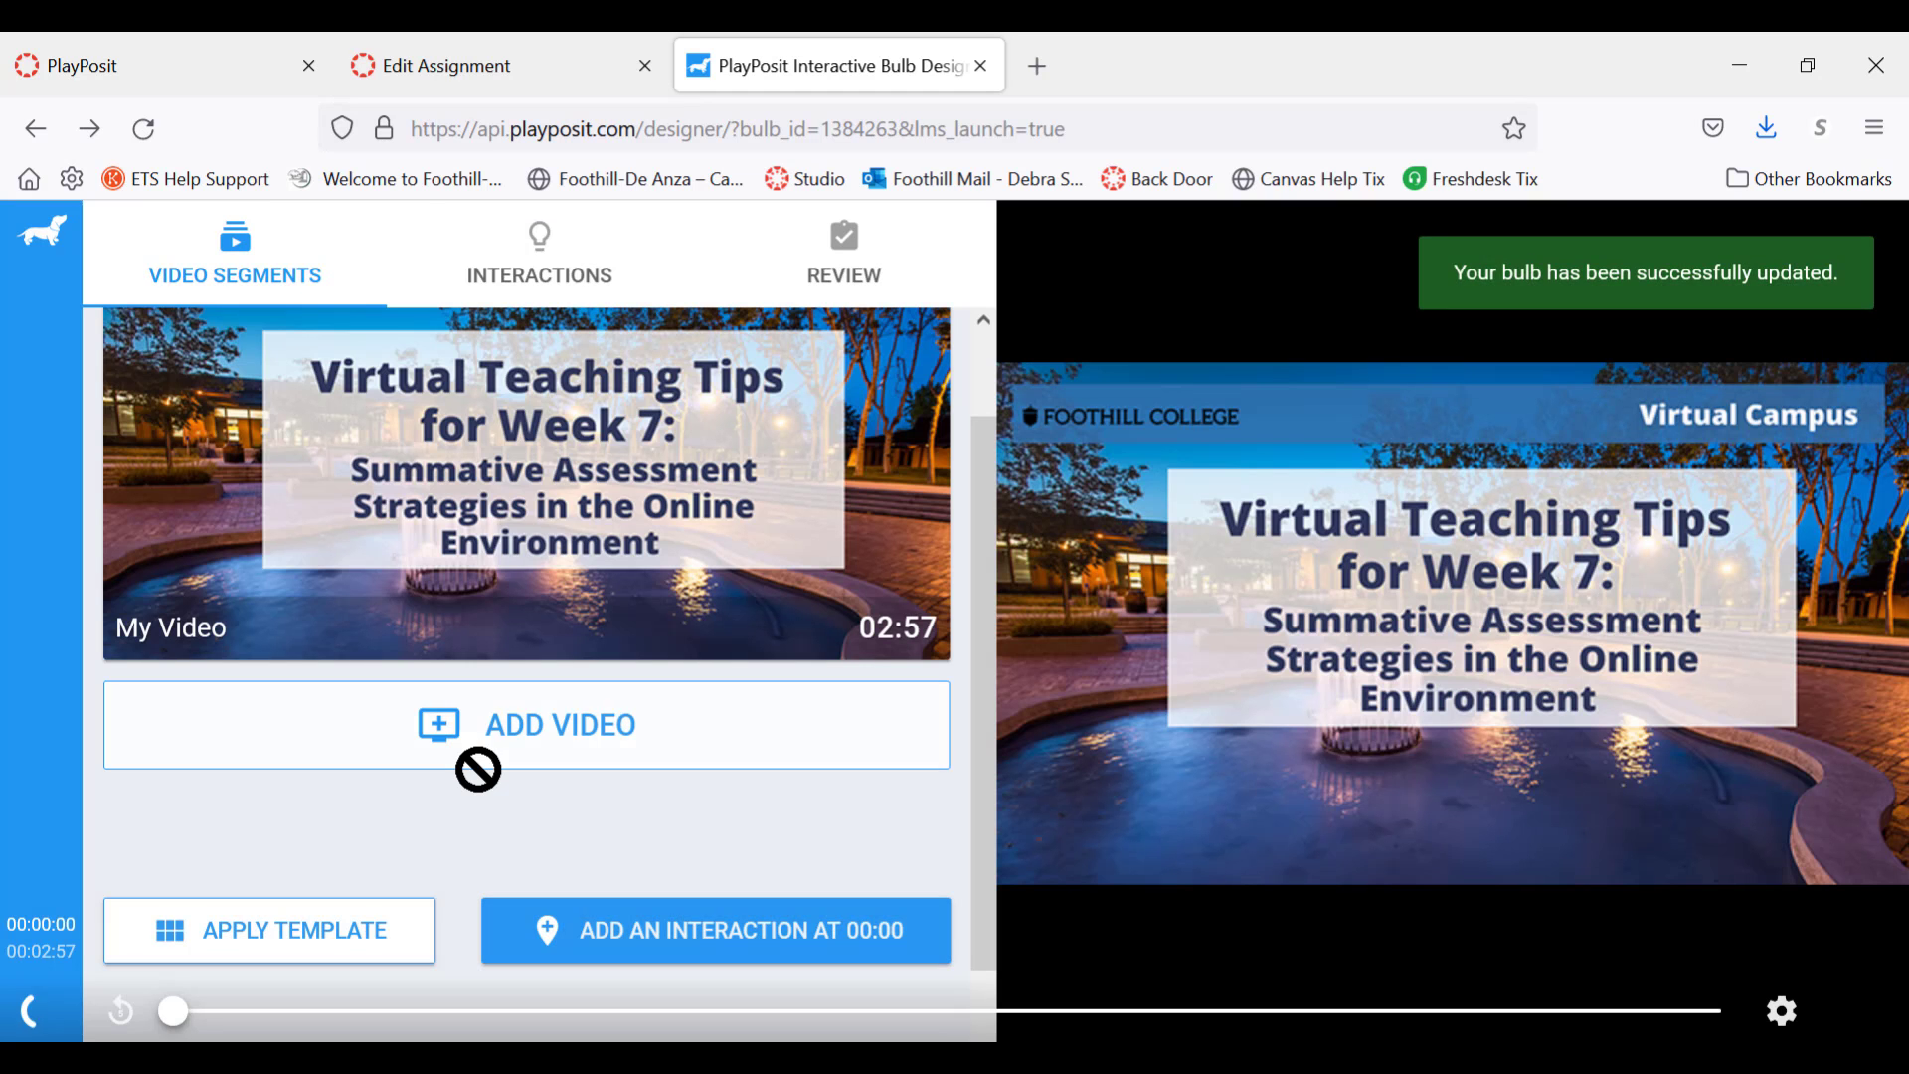